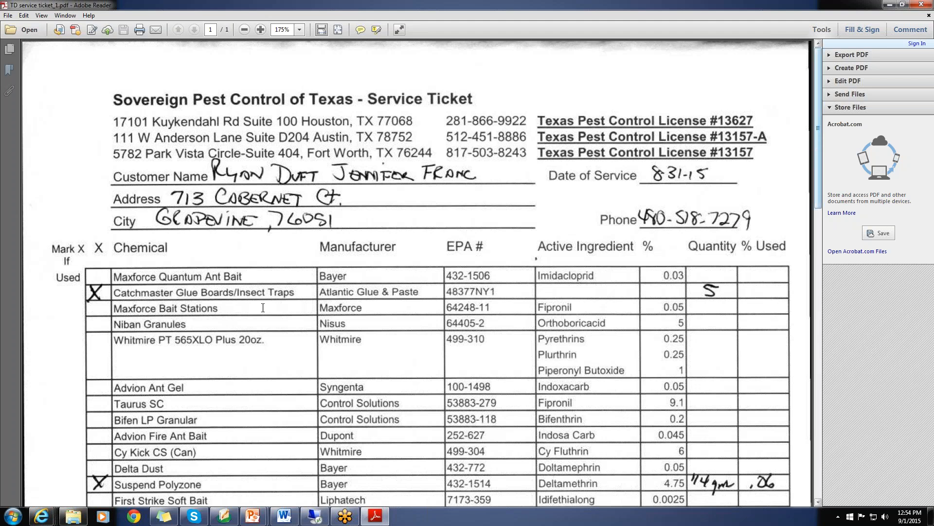
Review the scanned service ticket's customer details, marked chemicals with quantities, application equipment, target pest, treatment notes and signatures
drag(819, 153, 819, 203)
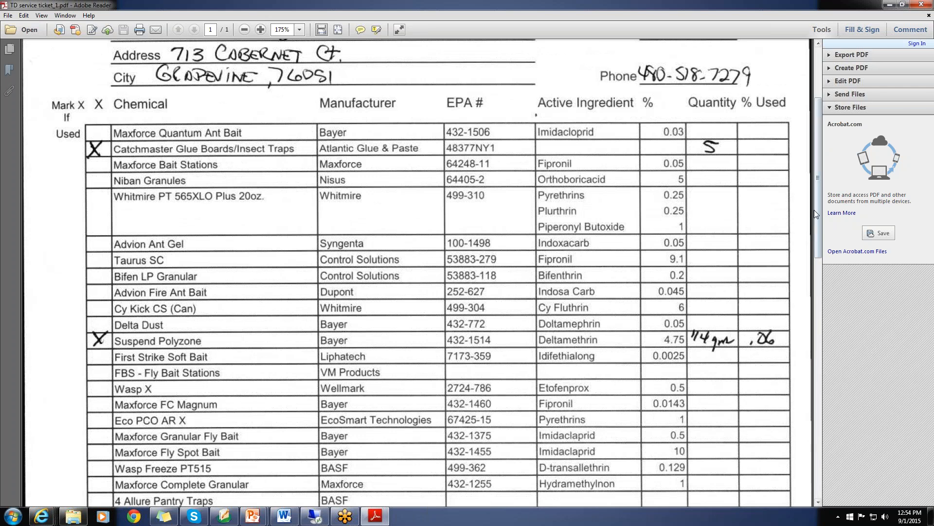
scroll(814, 219, down, 10)
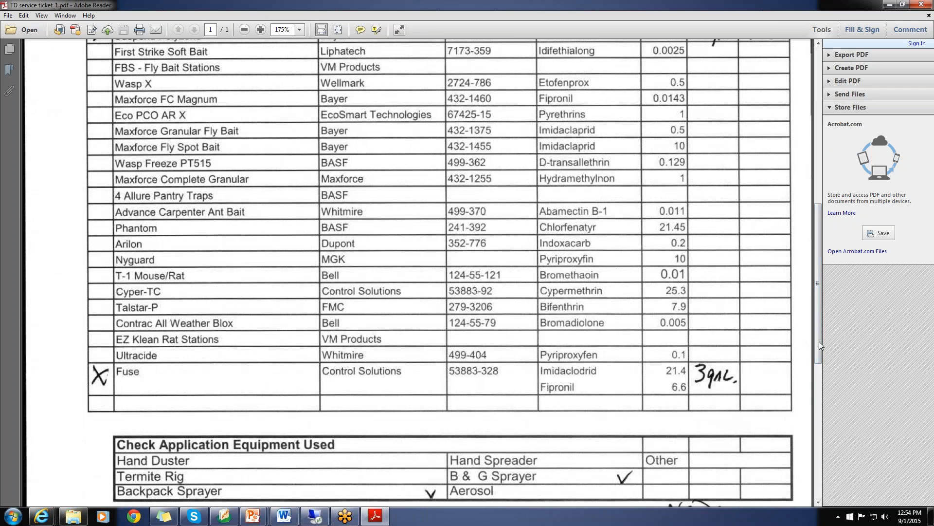
scroll(819, 341, down, 5)
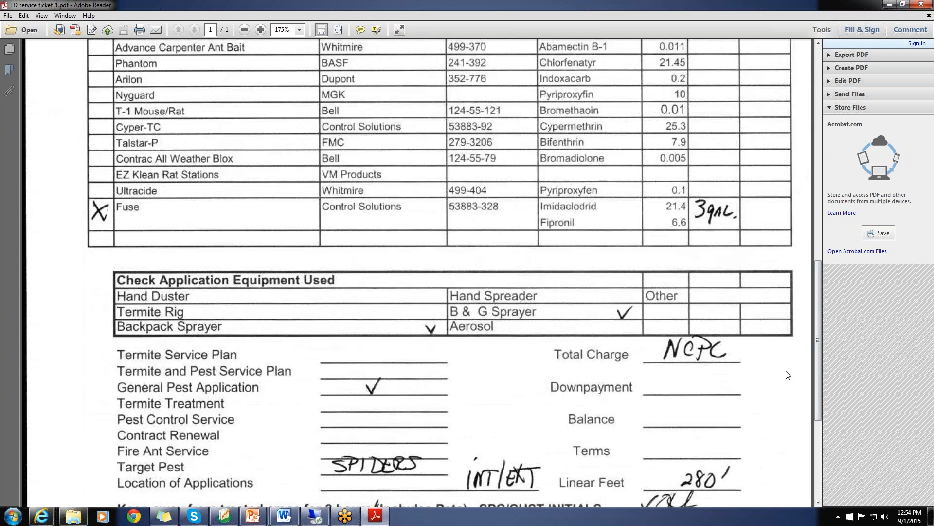
drag(815, 340, 817, 376)
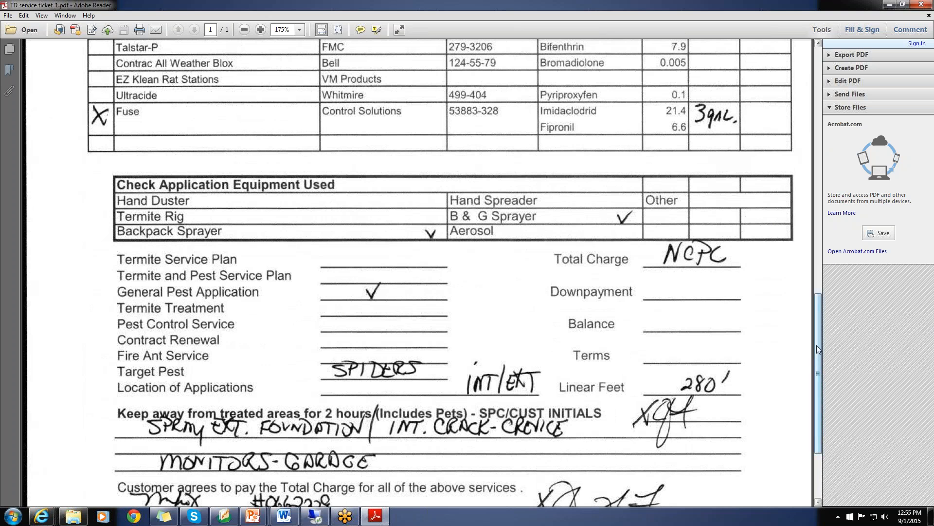
drag(818, 365, 816, 392)
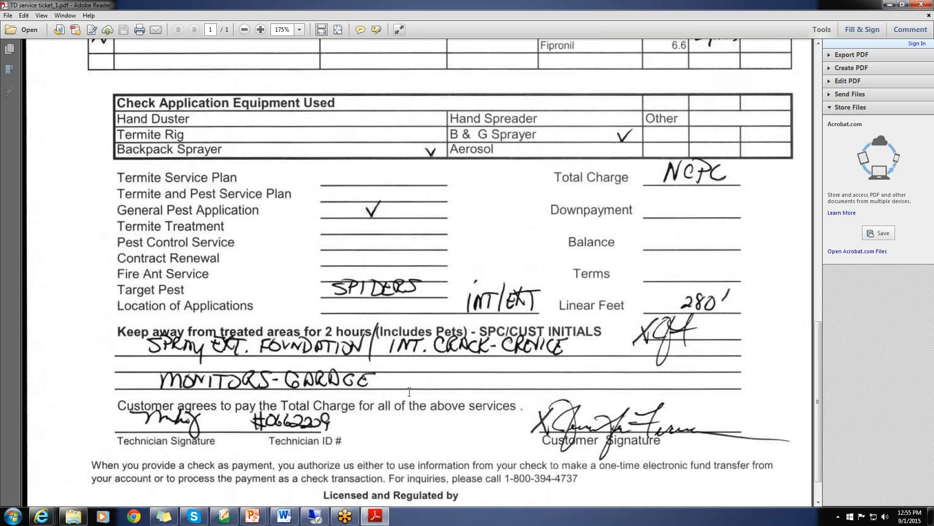
drag(816, 331, 802, 312)
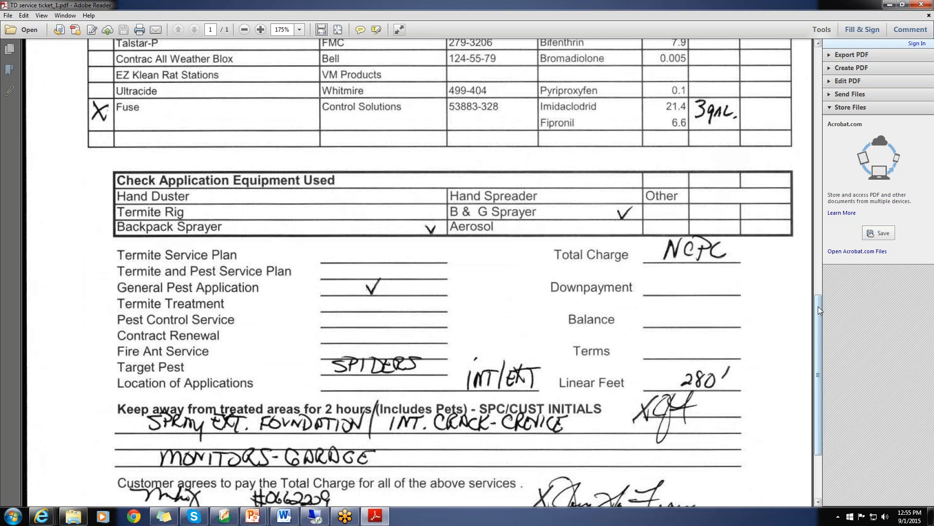
scroll(812, 173, up, 5)
scroll(813, 173, up, 3)
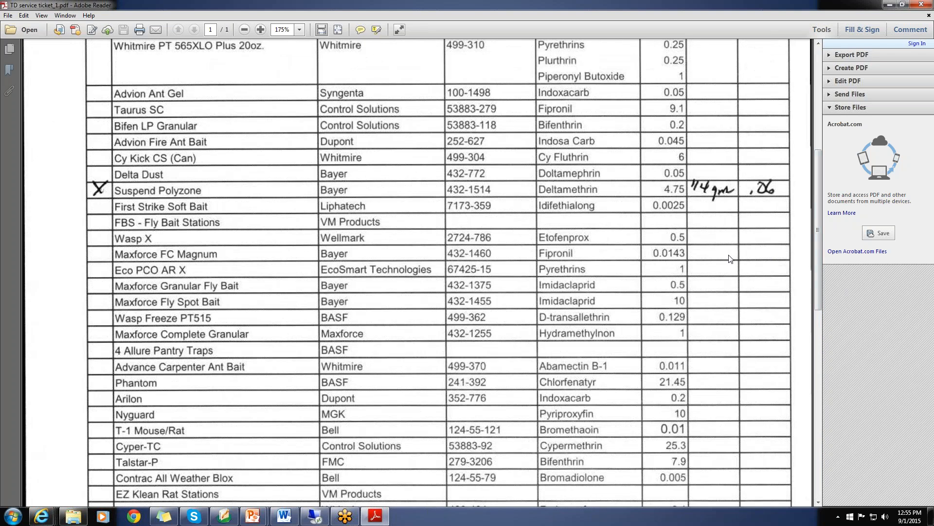
drag(819, 218, 819, 384)
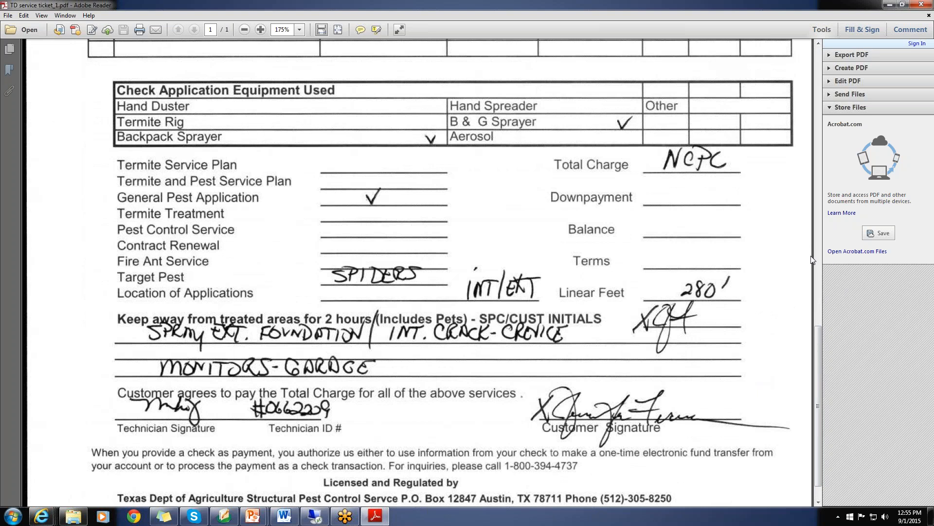
click(821, 323)
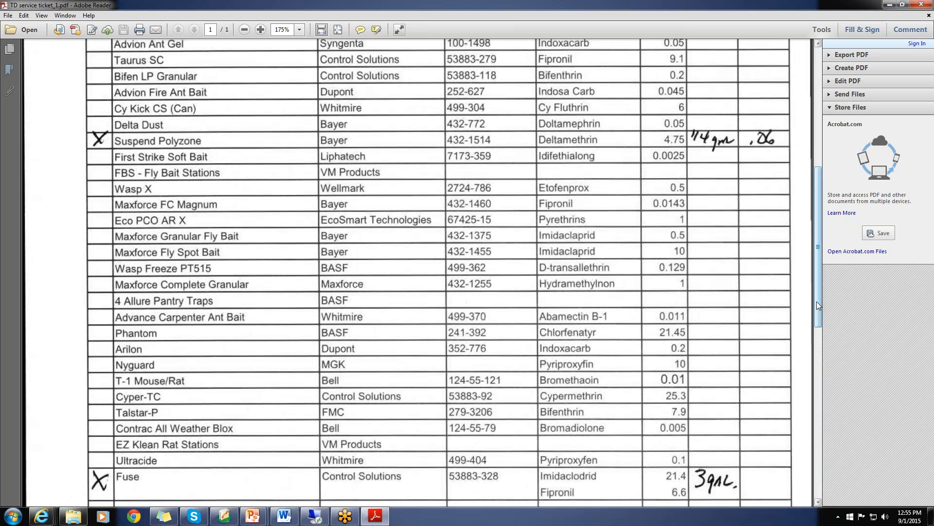
drag(817, 294, 793, 212)
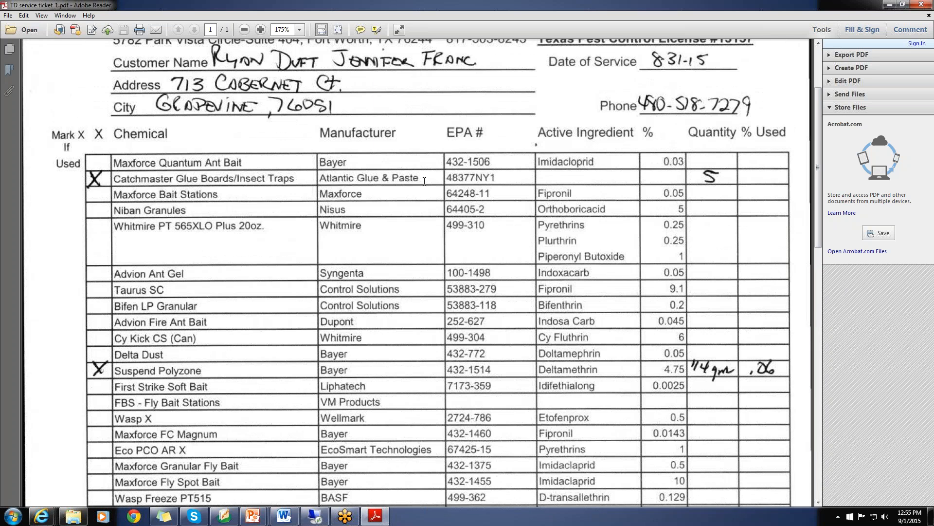
mouse_move(820, 199)
mouse_down()
mouse_move(813, 389)
mouse_move(361, 39)
mouse_up()
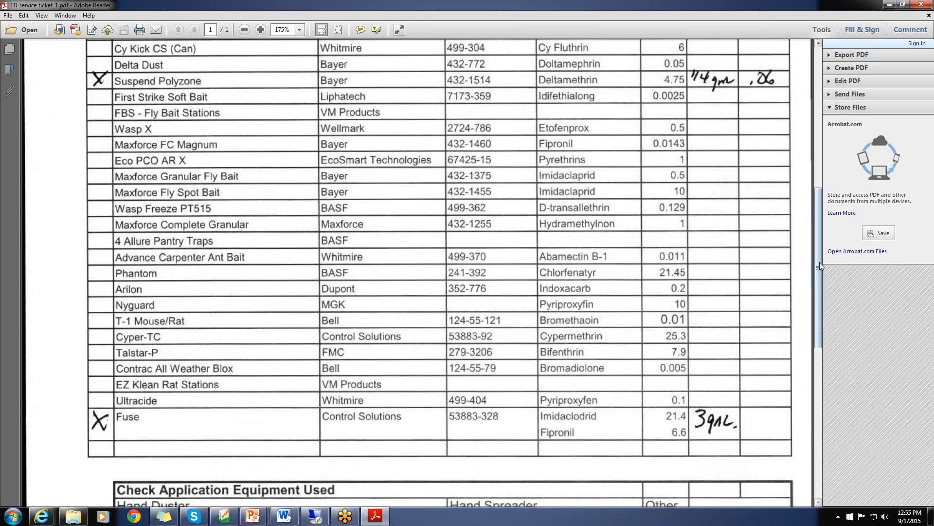
drag(820, 270, 817, 147)
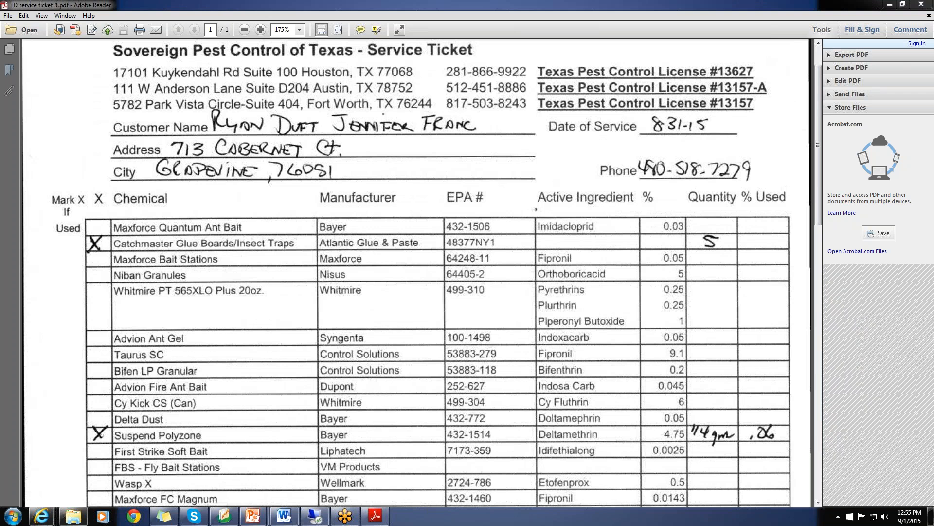
drag(816, 141, 812, 247)
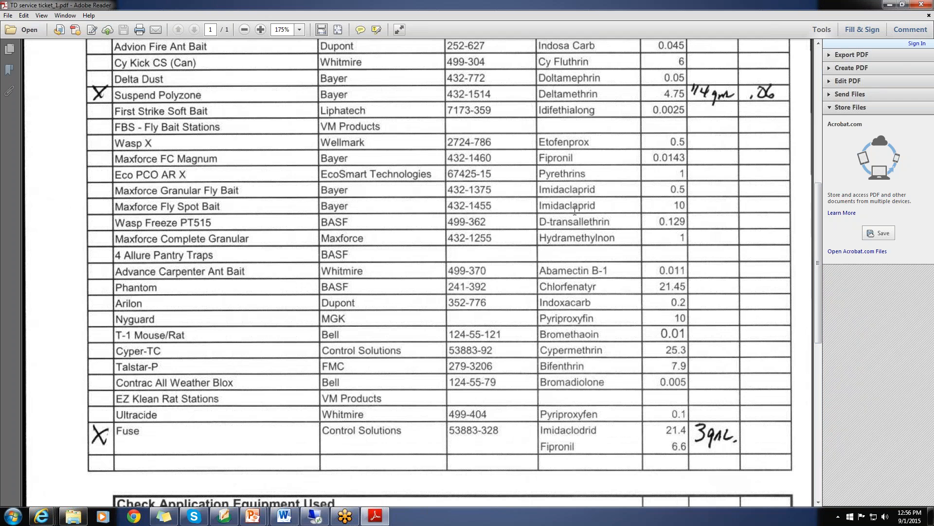
Switch to Microsoft Dynamics NAV in the remote desktop session and open the Service Orders list
click(320, 520)
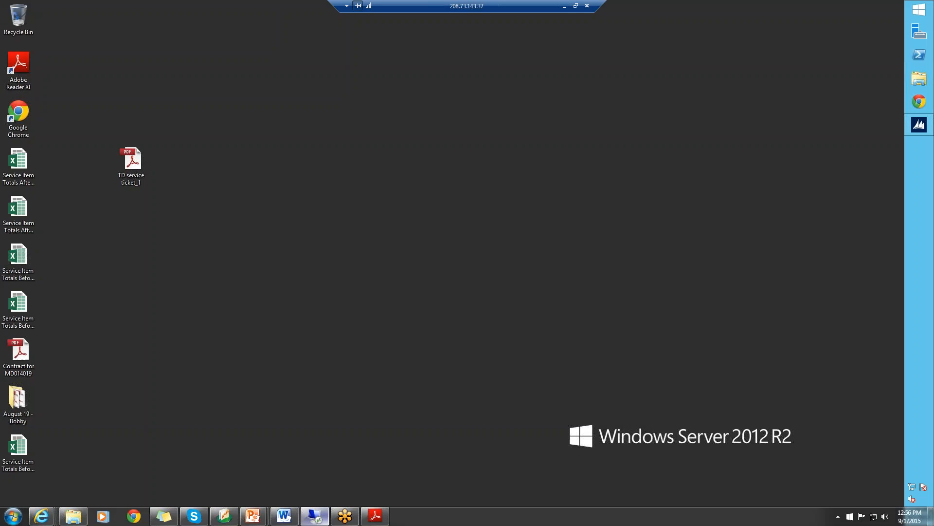
click(930, 128)
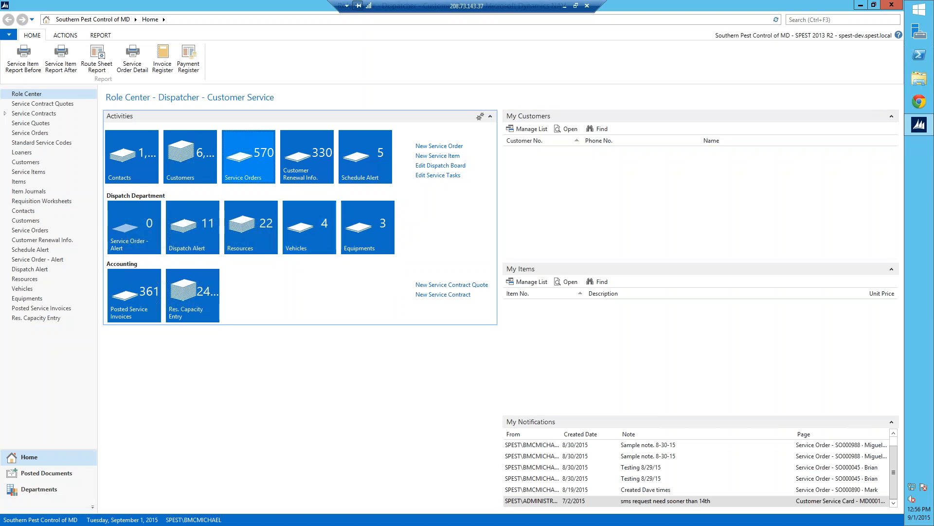
click(247, 166)
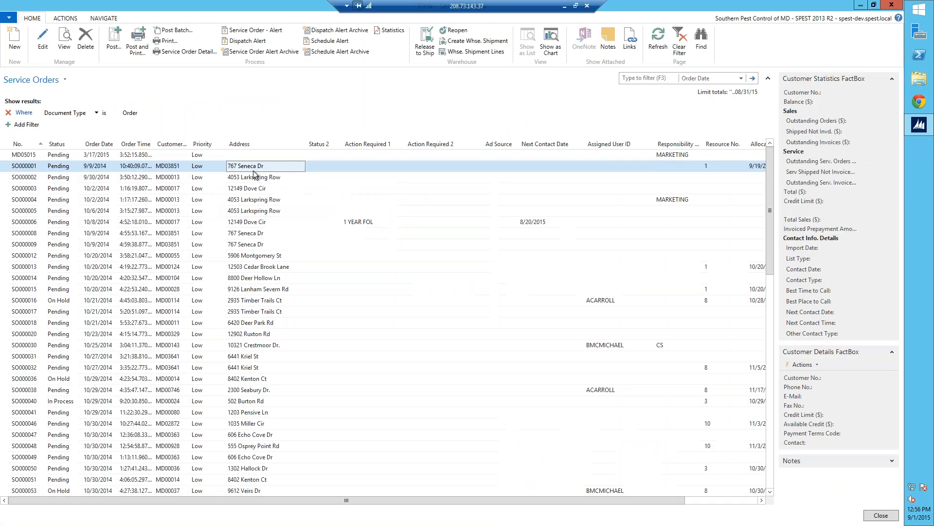
Filter the service orders by an Order Date of 9/1/15
click(98, 111)
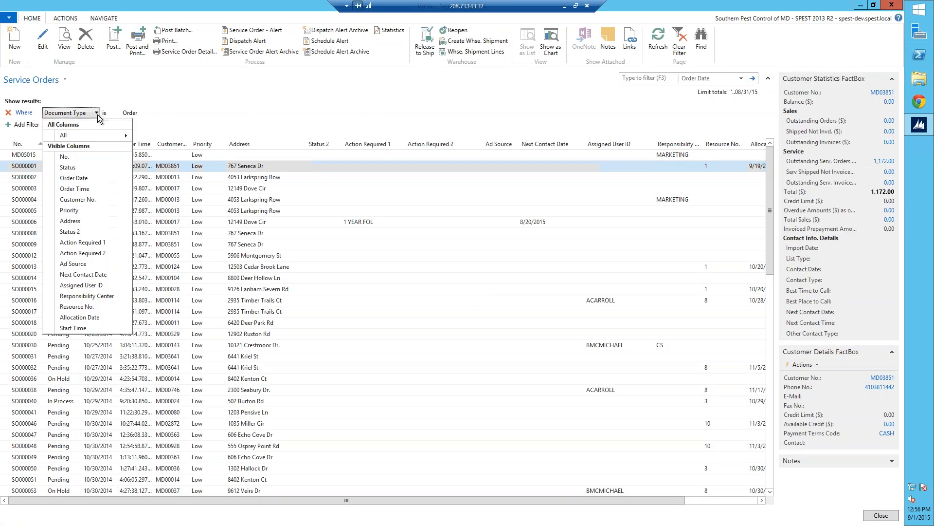
click(95, 179)
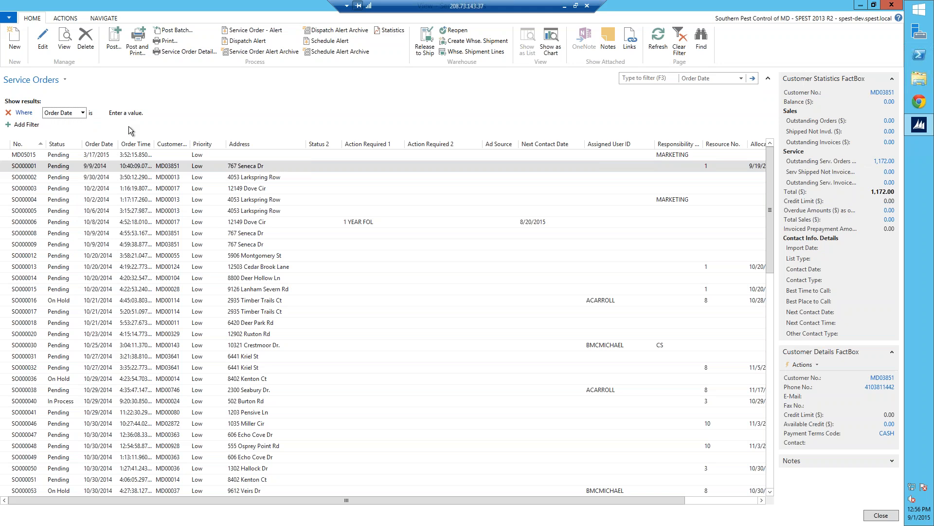
text(9/1/15)
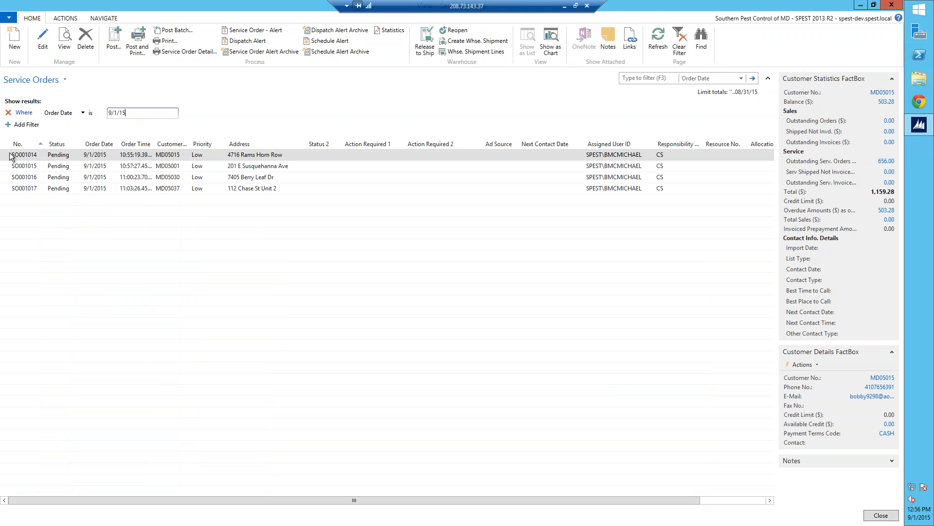
Open the first service order in the filtered list for editing and go to its service item lines
click(42, 36)
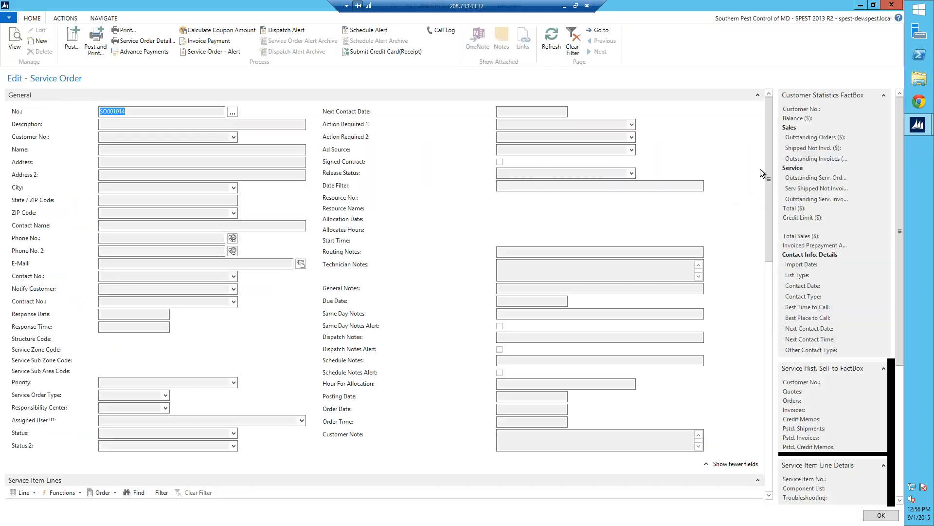
drag(766, 182, 765, 244)
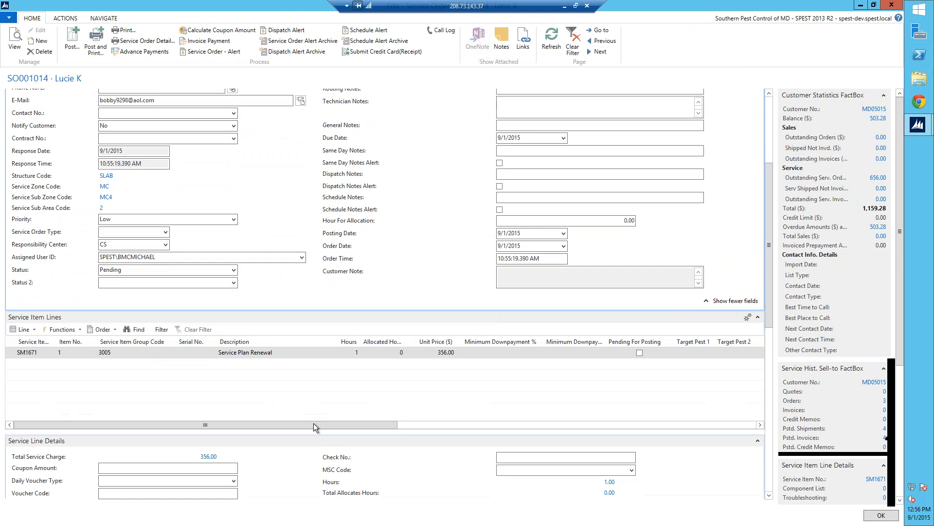
drag(393, 425, 310, 431)
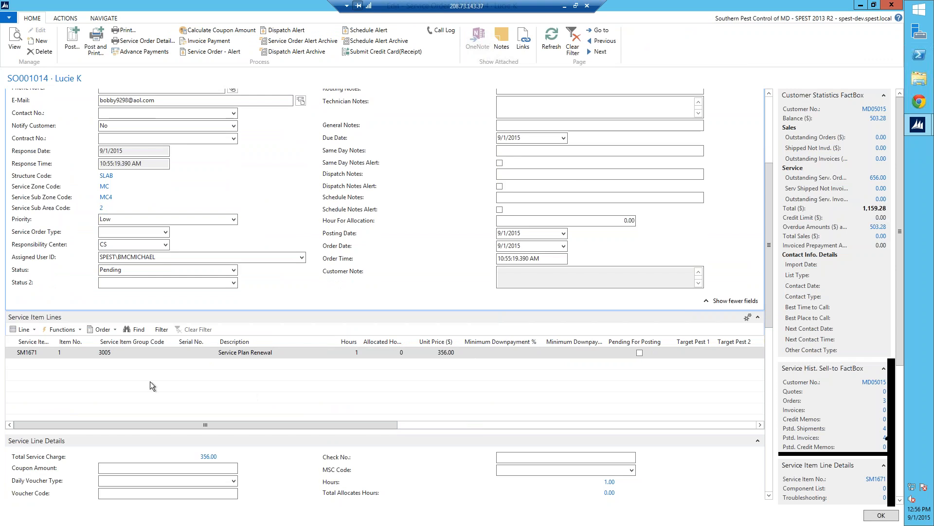
Add a Pest Control RS line to the order from the service item templates, creating a new service item for it
click(33, 330)
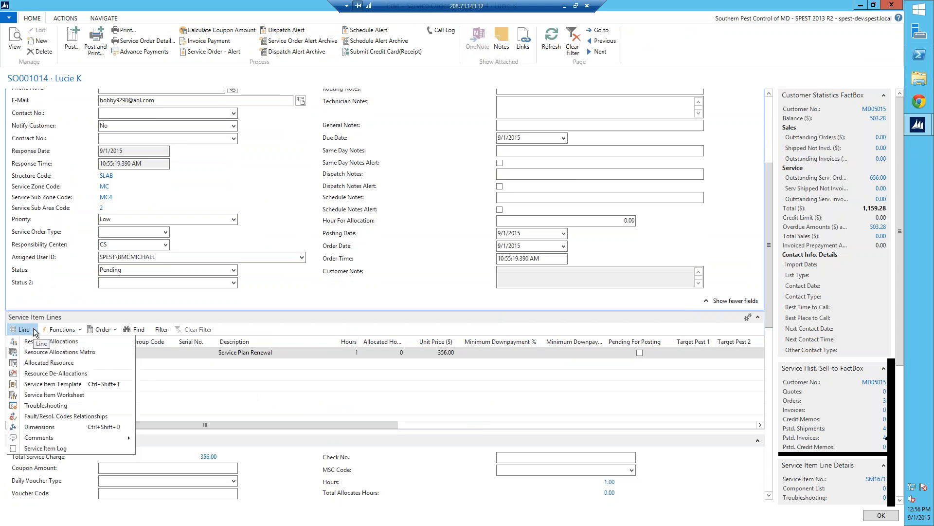
click(49, 381)
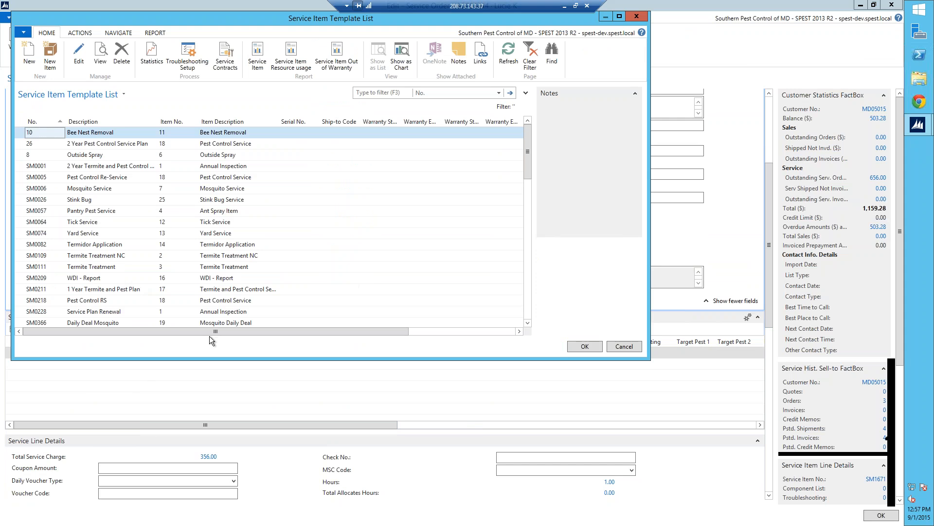
click(33, 300)
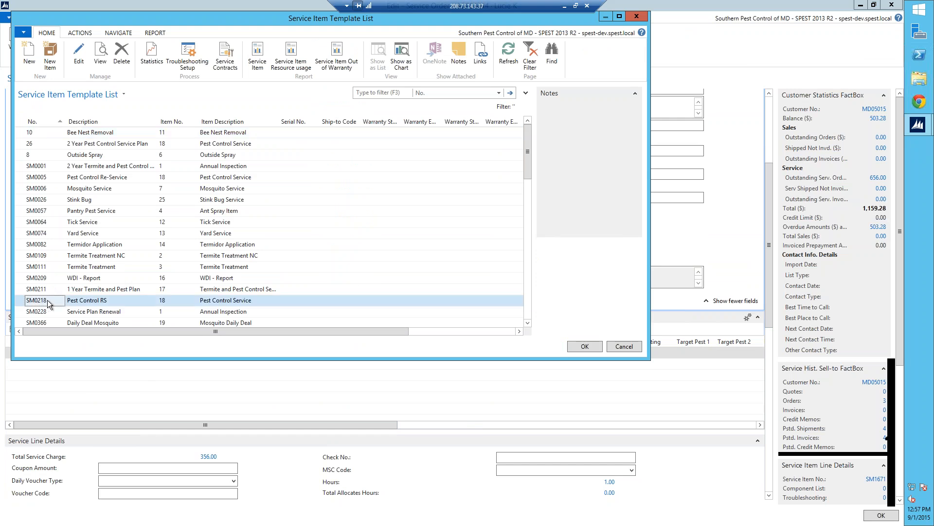
click(573, 346)
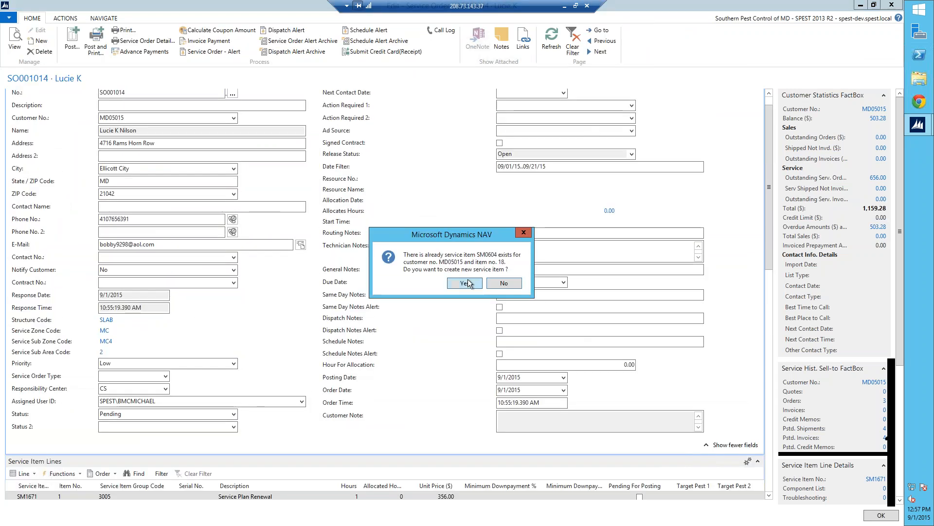
click(465, 283)
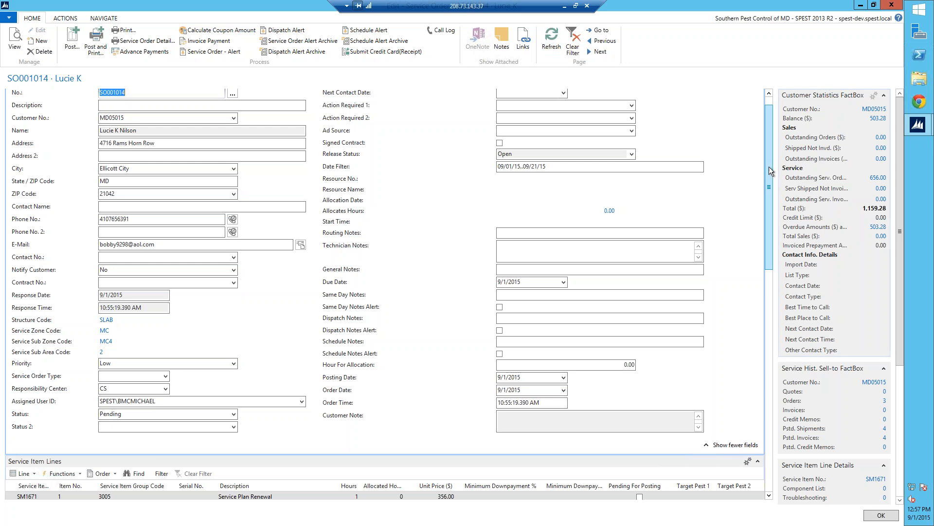
Add a Mosquito Service line from the service item templates as a new service item, and refresh the order
drag(769, 167, 771, 243)
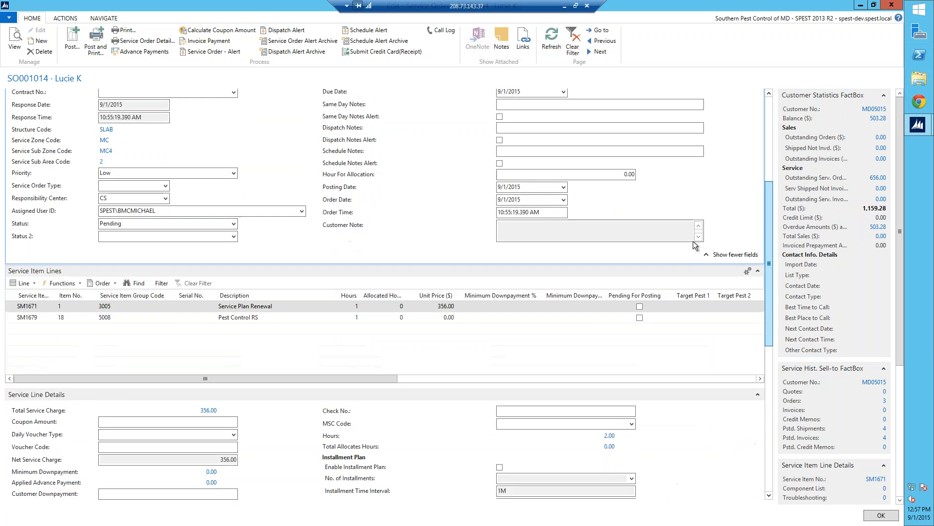
click(32, 284)
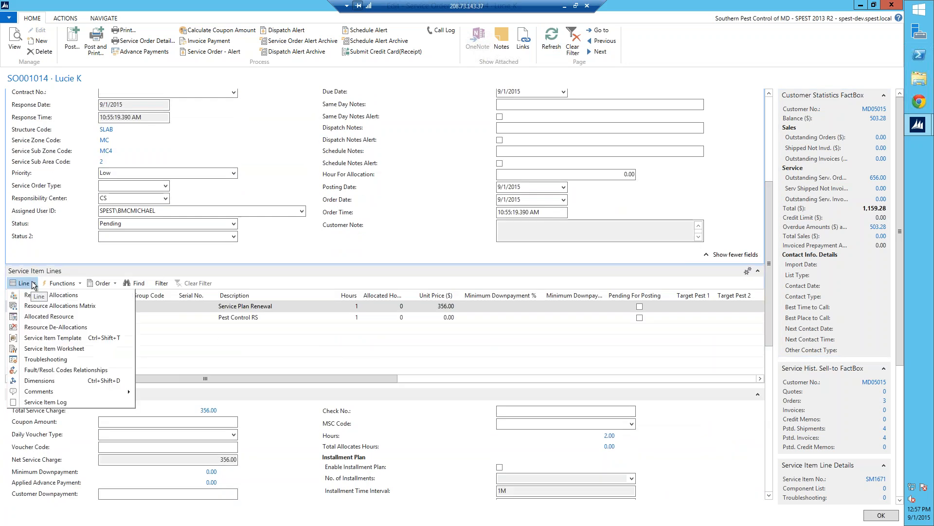
click(74, 348)
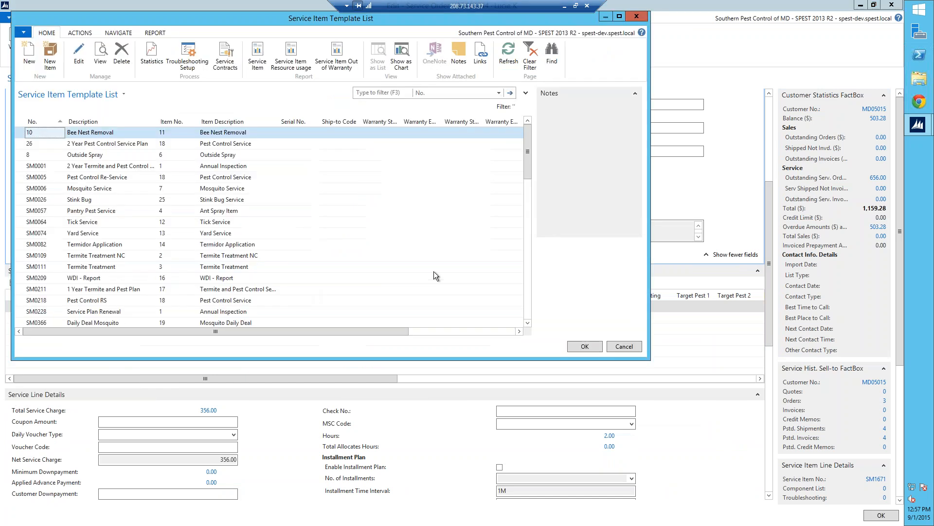
click(74, 188)
click(582, 348)
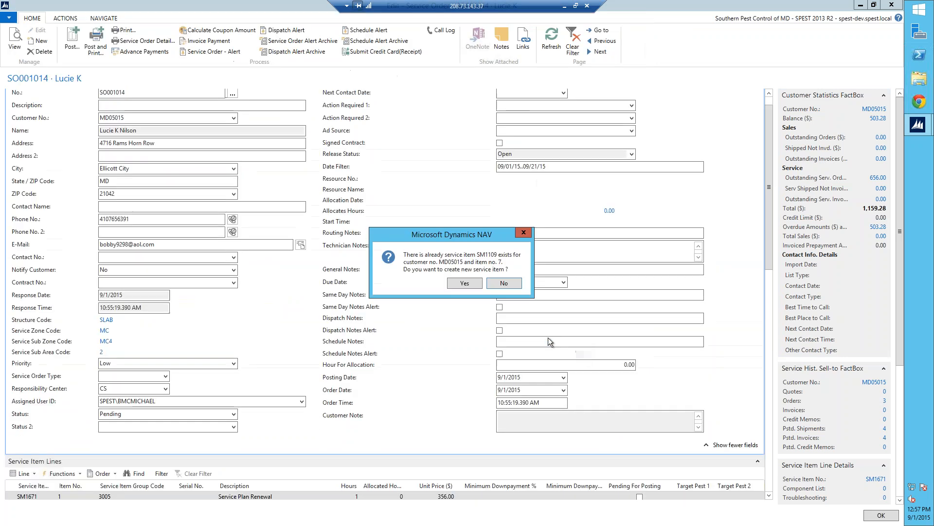
click(465, 283)
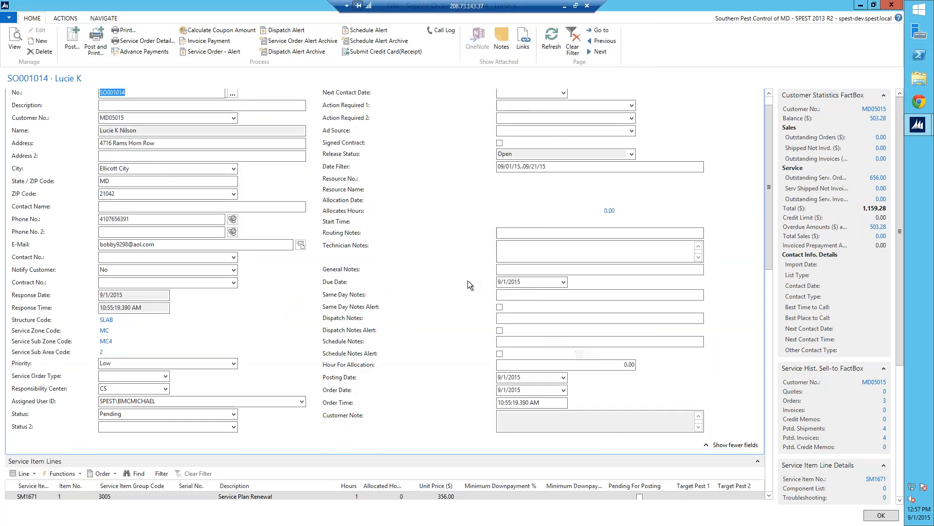
click(548, 37)
Set the order's Coupon Amount to 20.00 in the service line details
drag(767, 263, 772, 314)
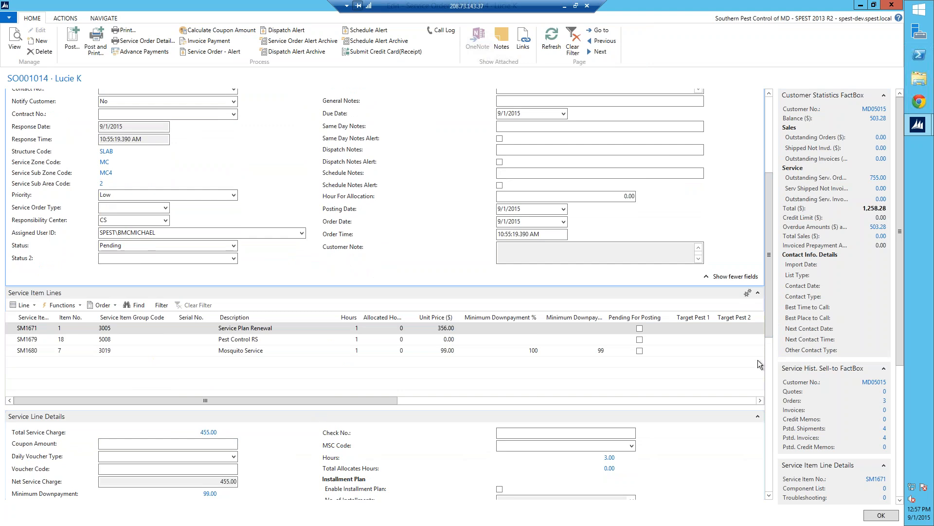
drag(771, 336, 771, 352)
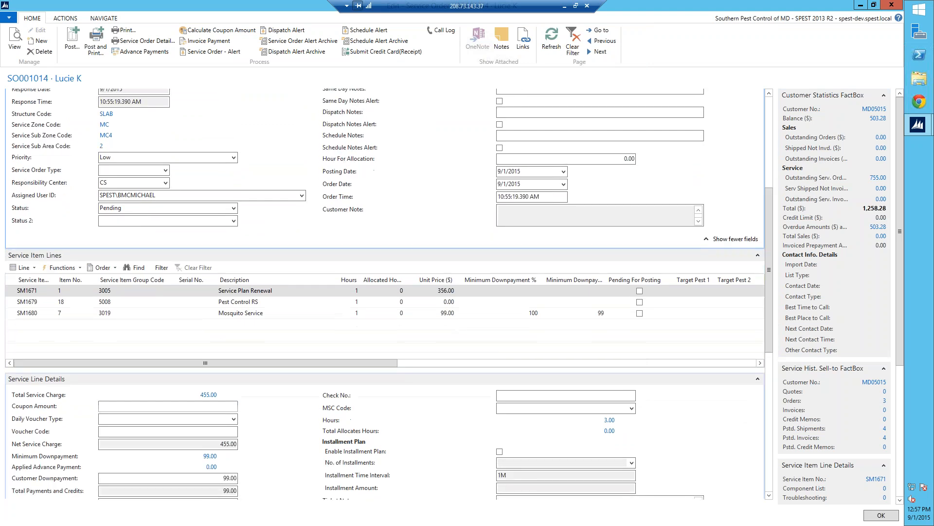
click(201, 406)
text(20.00)
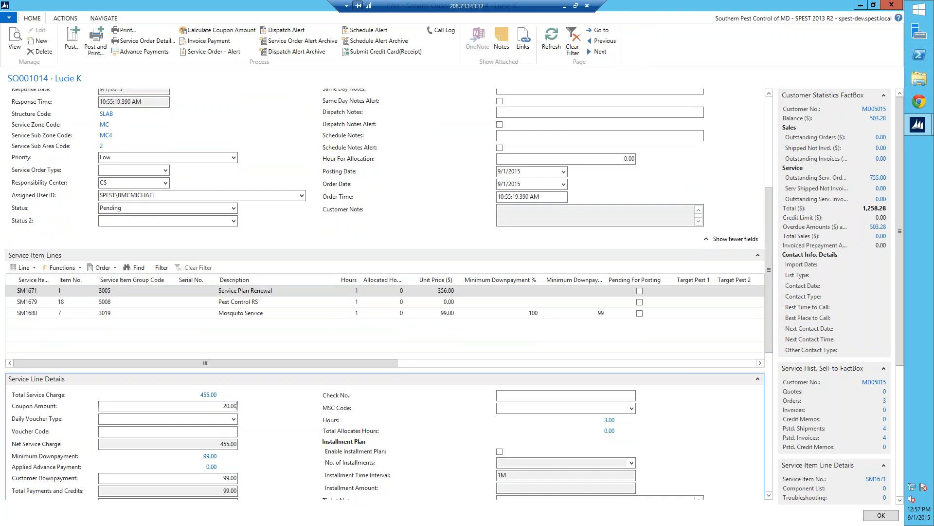
Set the order's Daily Voucher Type to FB, the Facebook Coupon
click(233, 419)
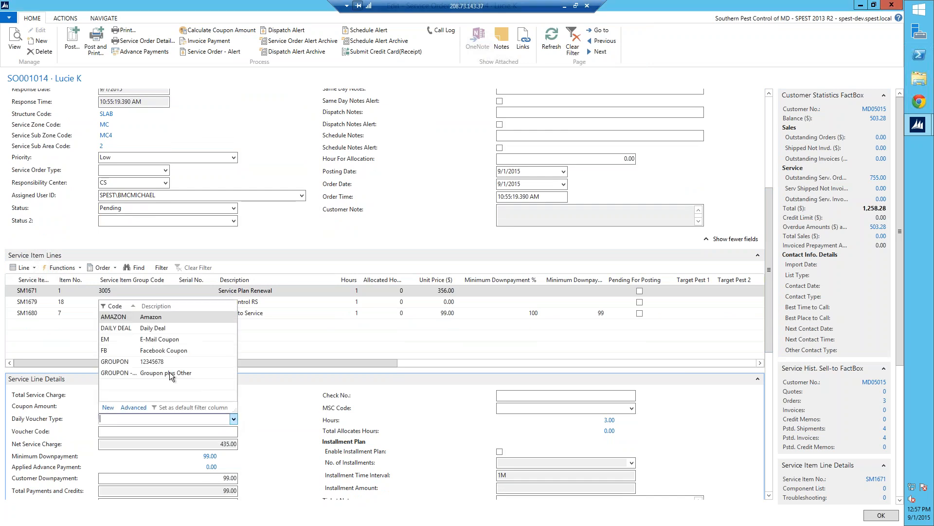
click(124, 350)
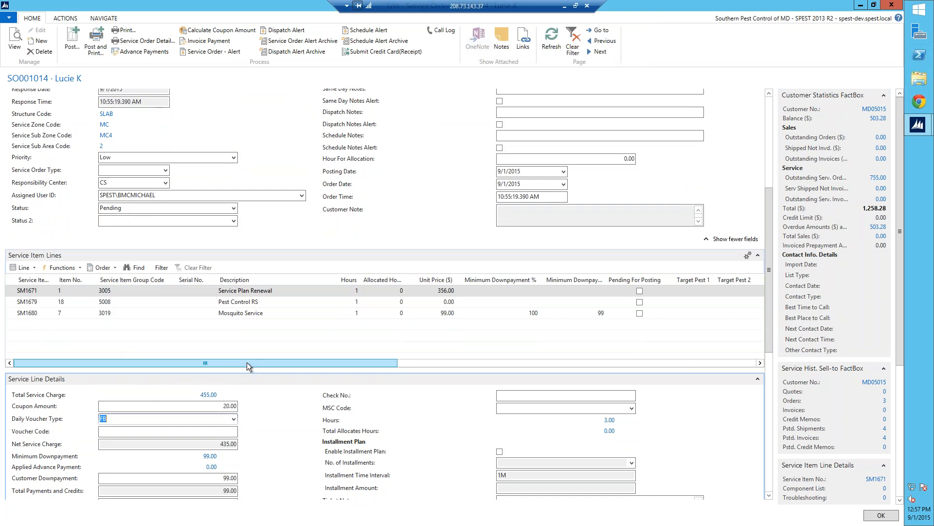
Set the Service Item Rep. on the Mosquito Service line to the same user as the order's Assigned User ID
drag(248, 362, 314, 366)
scroll(340, 371, right, 3)
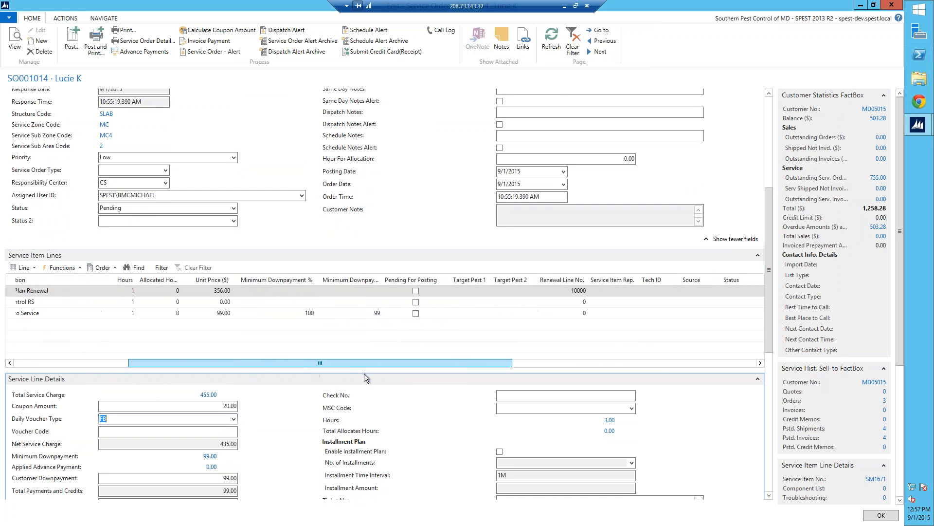
click(631, 314)
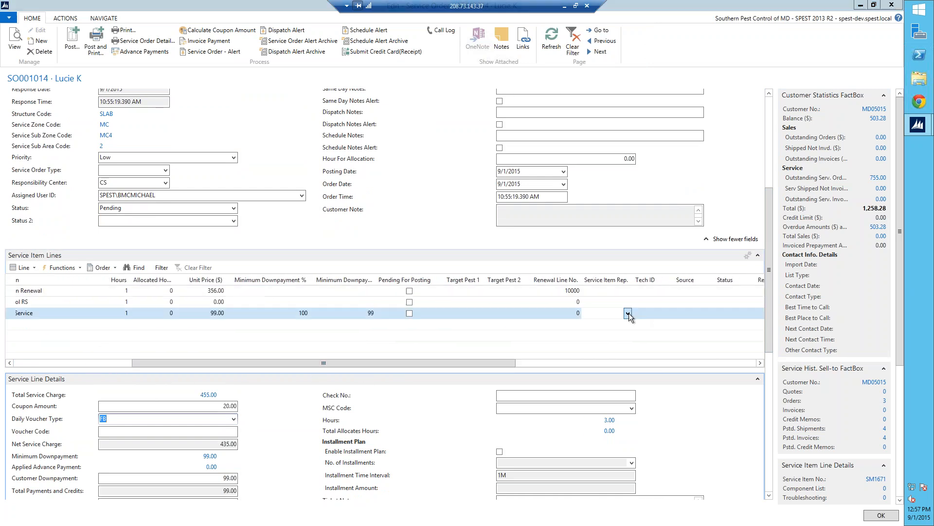
click(627, 313)
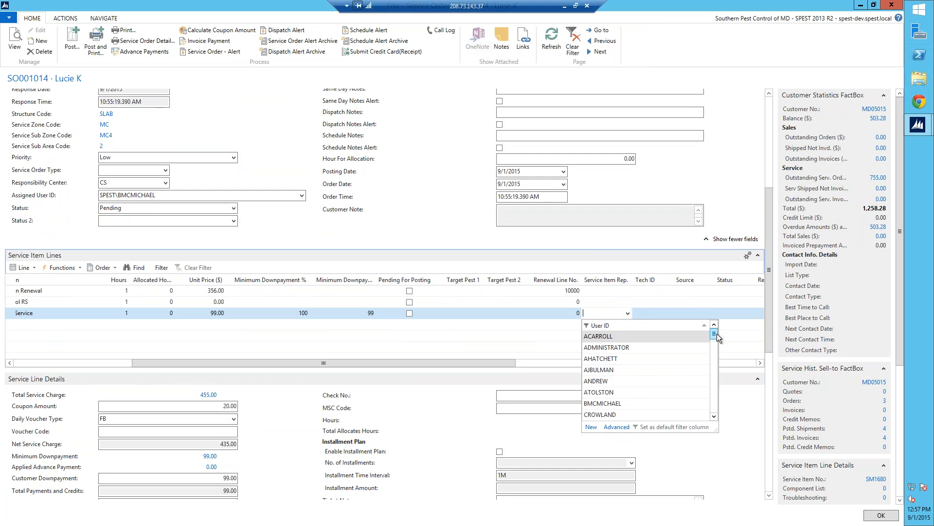
drag(717, 334, 719, 417)
click(644, 347)
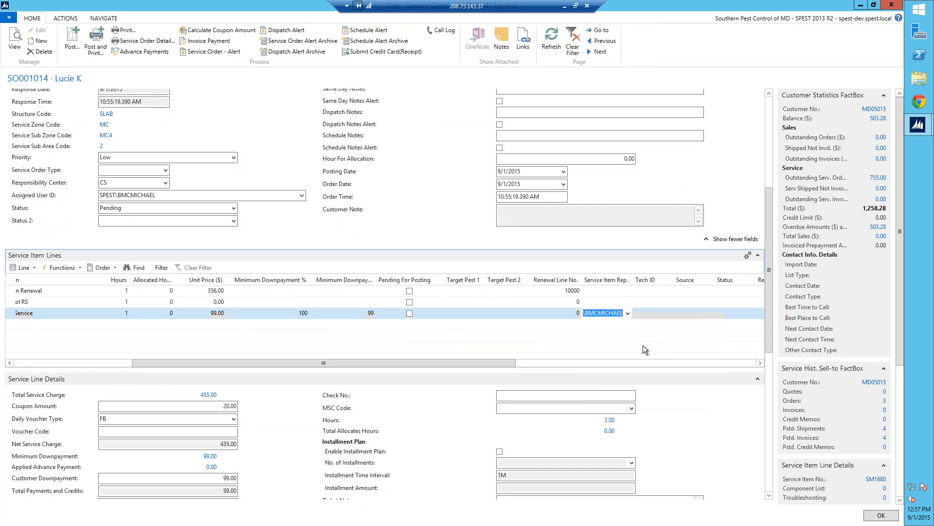
Set the Source on the Mosquito Service line to OFFICE SALE
scroll(521, 360, right, 3)
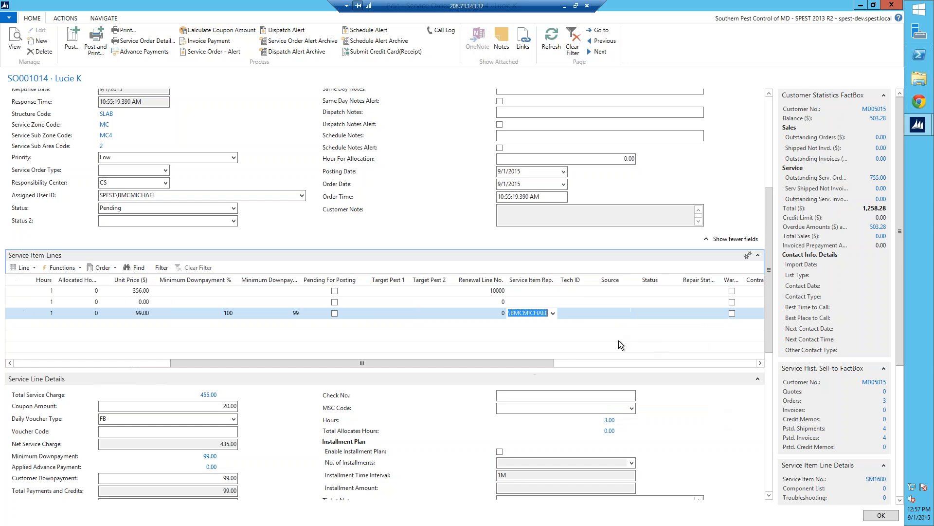
click(627, 314)
click(635, 315)
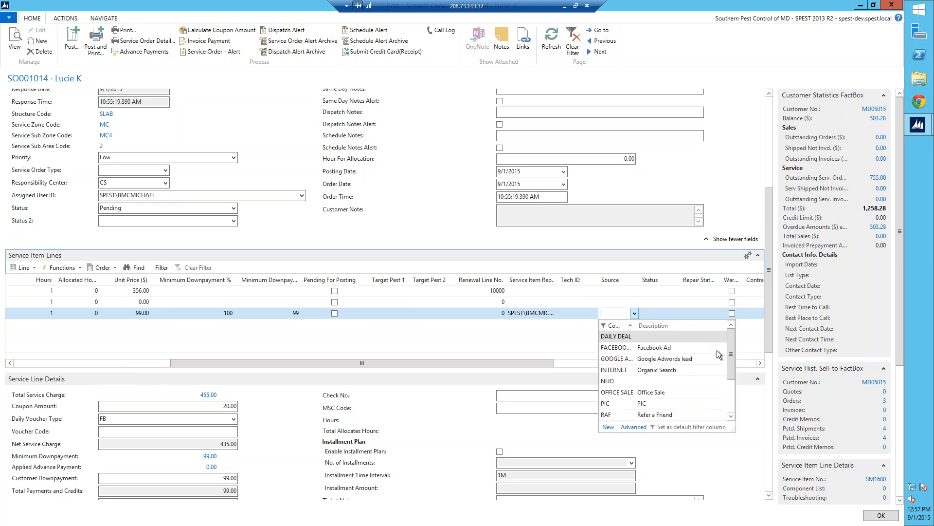
click(636, 392)
drag(506, 362, 218, 368)
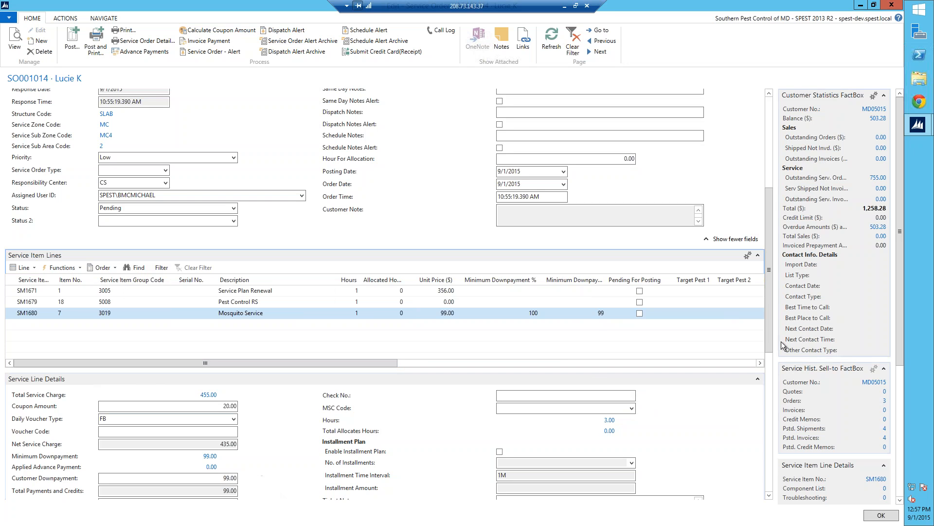
Set the Customer Downpayment in the service line details to 150.00
scroll(770, 375, down, 3)
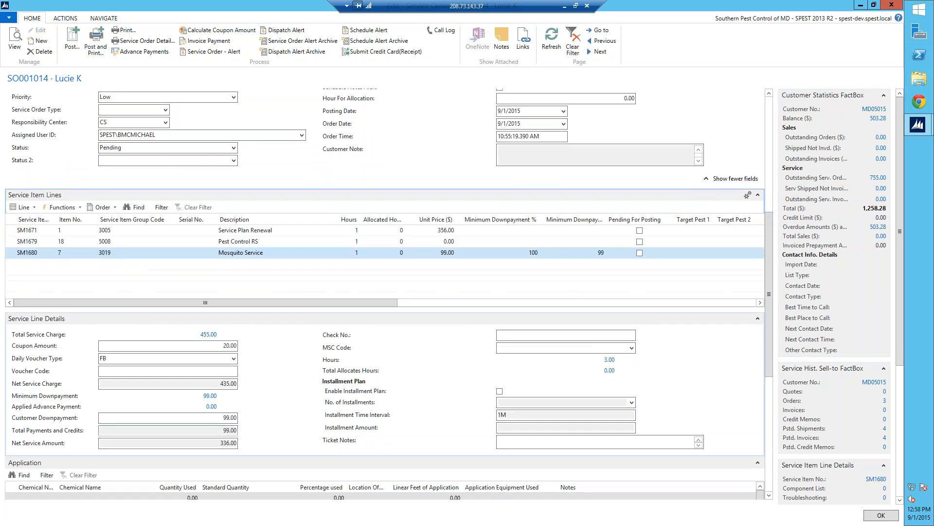
click(229, 417)
text(1)
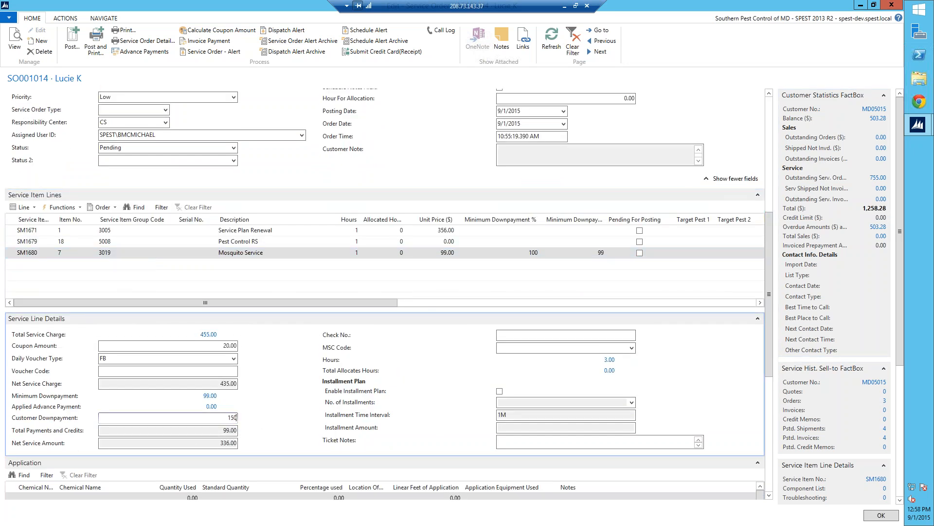
text(50)
key(Tab)
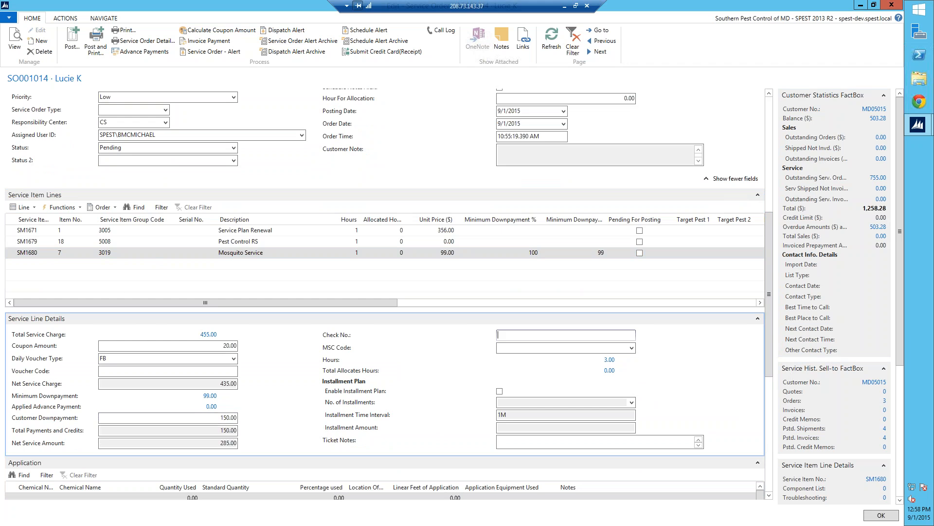
Enable the installment plan for the order and set the number of installments to 7
click(500, 391)
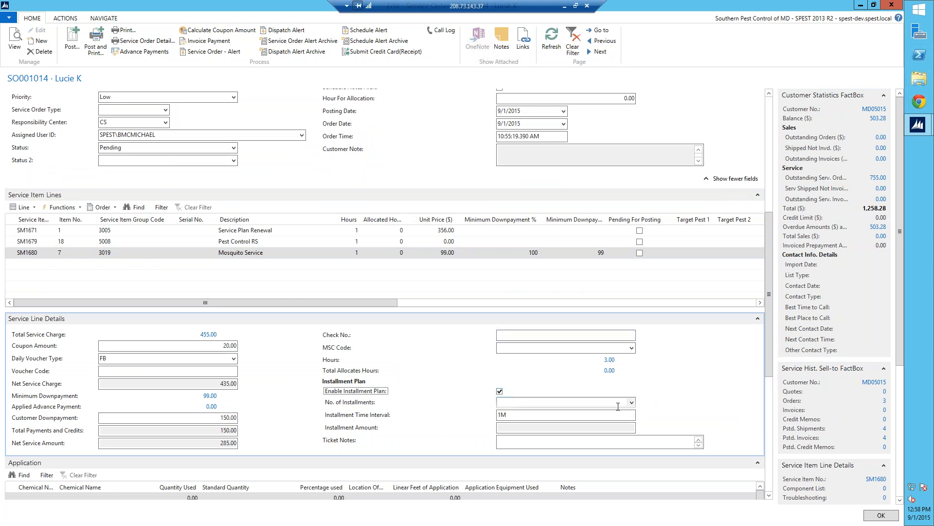
click(629, 403)
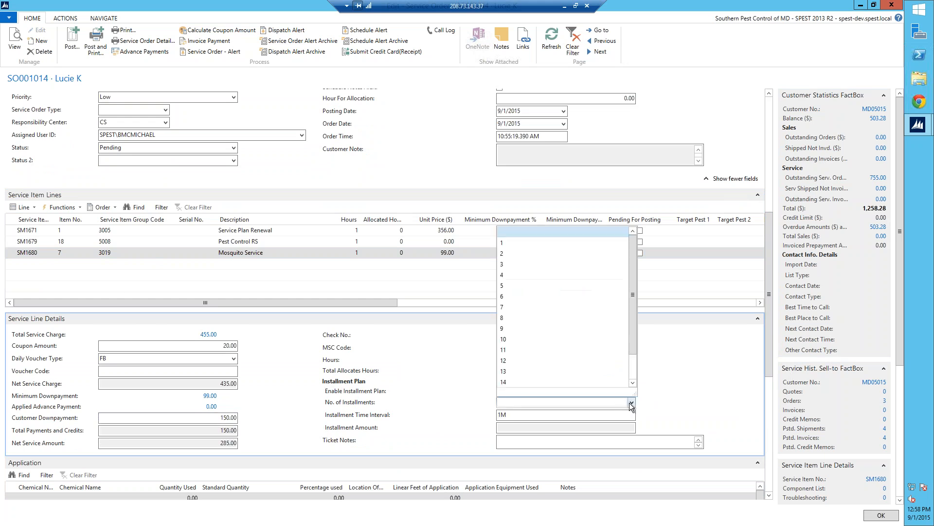
click(510, 308)
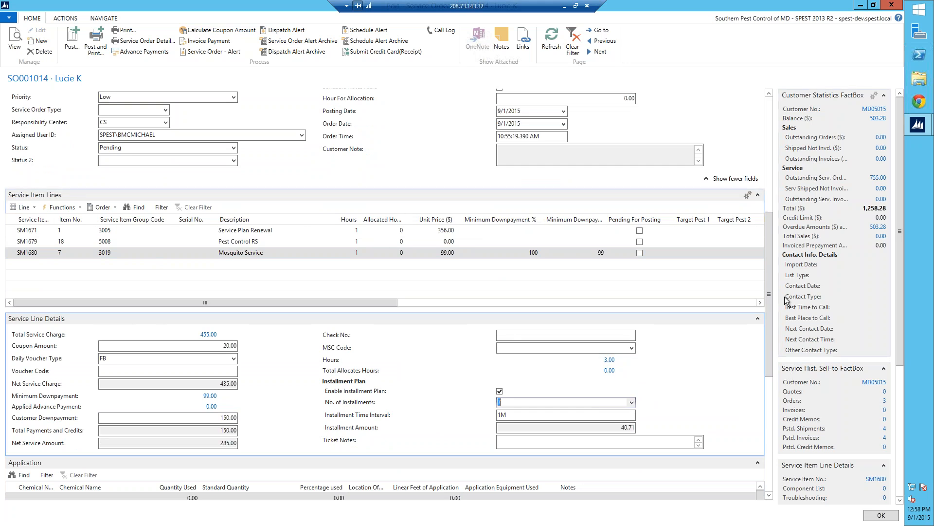
Set the order's Hour For Allocation to 2.00 and refresh the order
scroll(745, 233, up, 3)
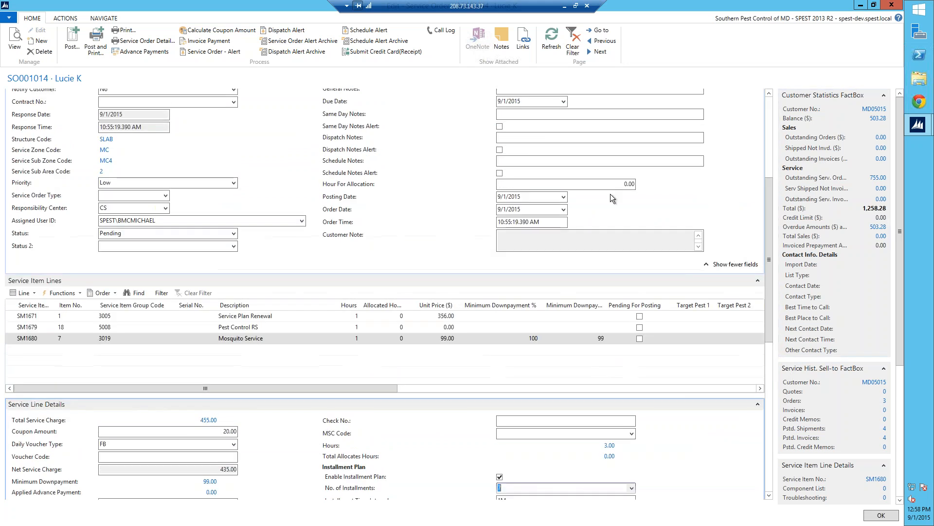
click(624, 183)
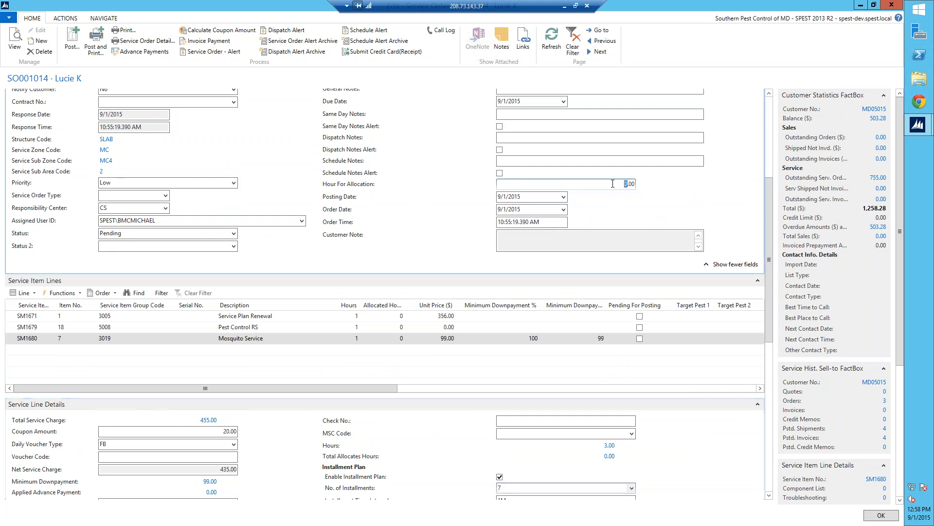
text(2)
key(Tab)
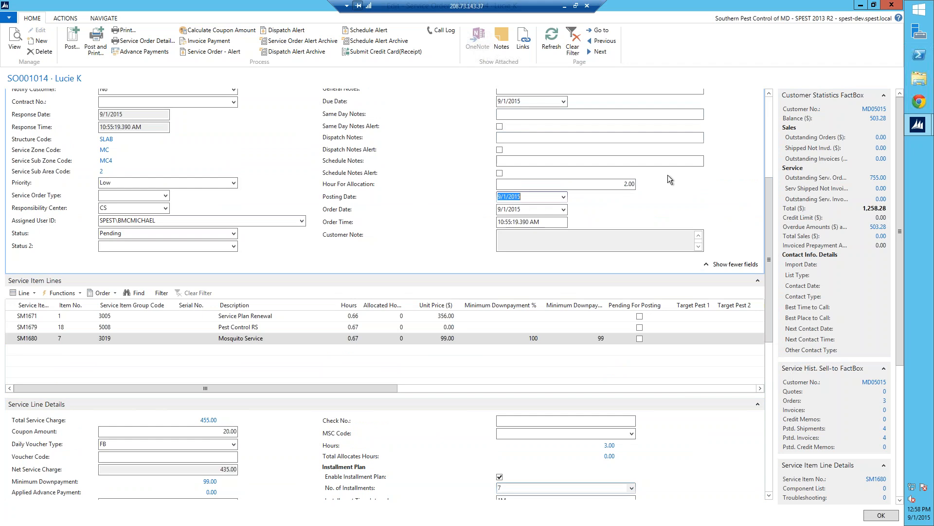
click(551, 38)
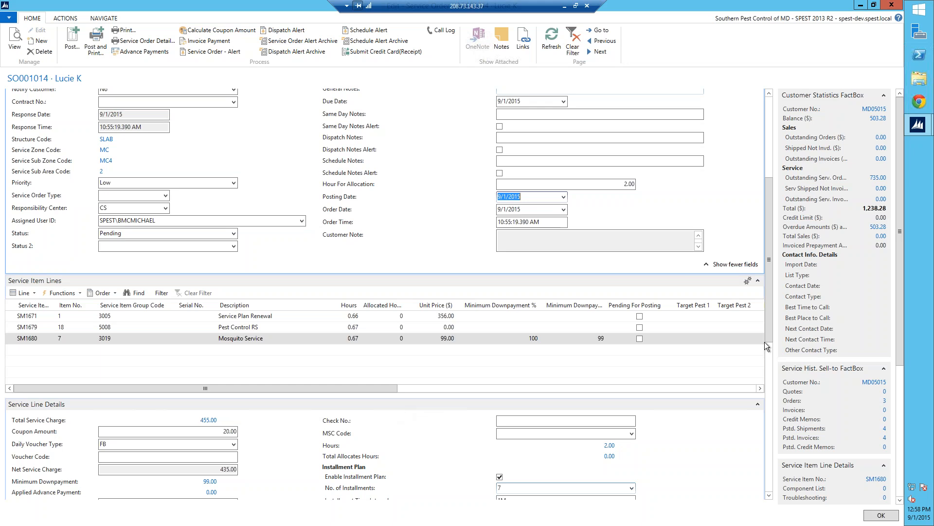
Auto-allocate the service hours to resource 17 starting 9/1/2015 at 3:00 PM in Resource Allocations, and refresh the order
scroll(770, 328, down, 2)
scroll(769, 336, up, 2)
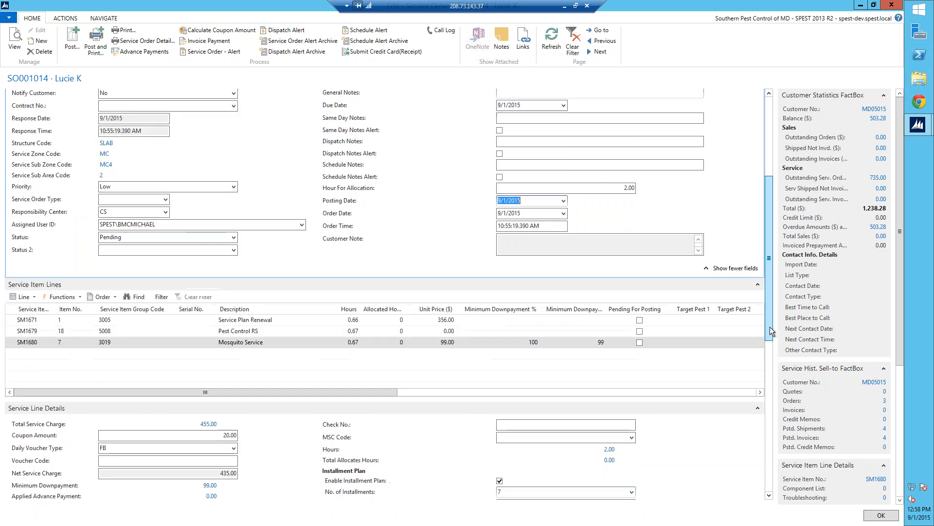
click(27, 297)
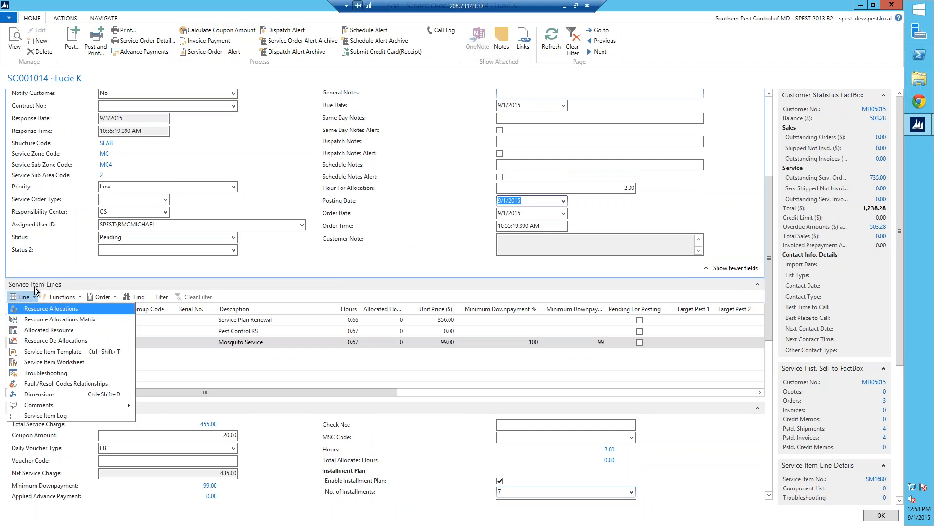
click(34, 308)
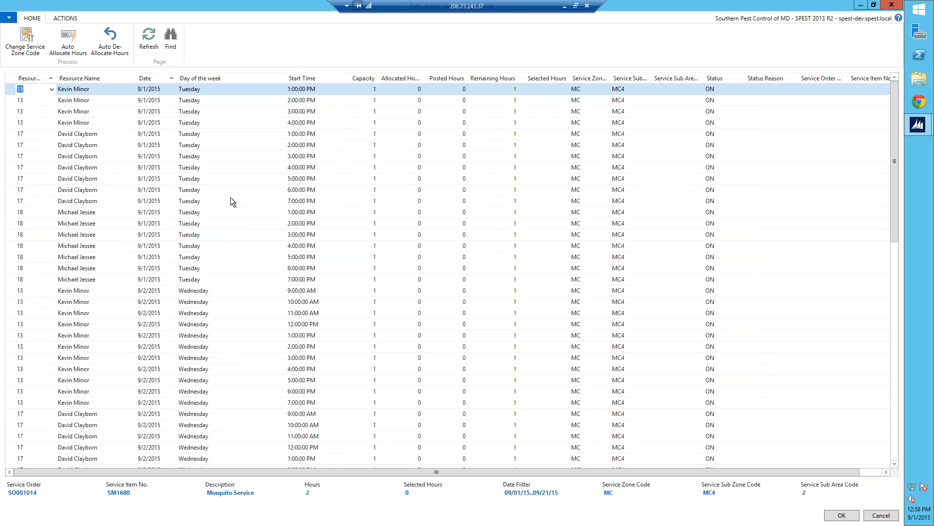
click(9, 155)
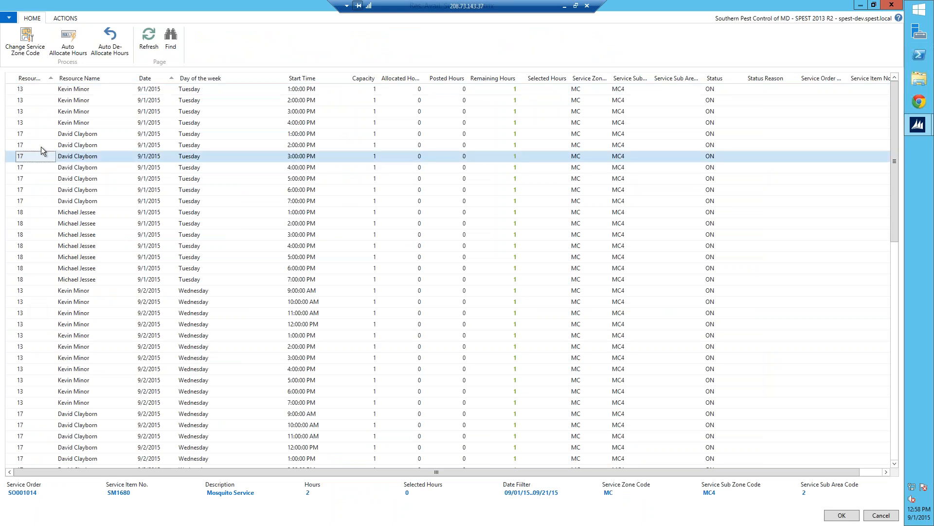
click(71, 43)
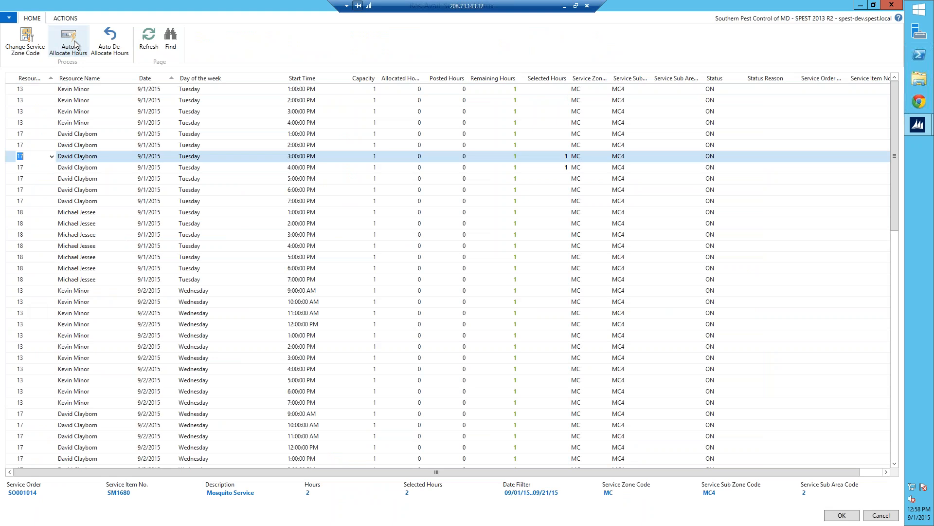
click(849, 515)
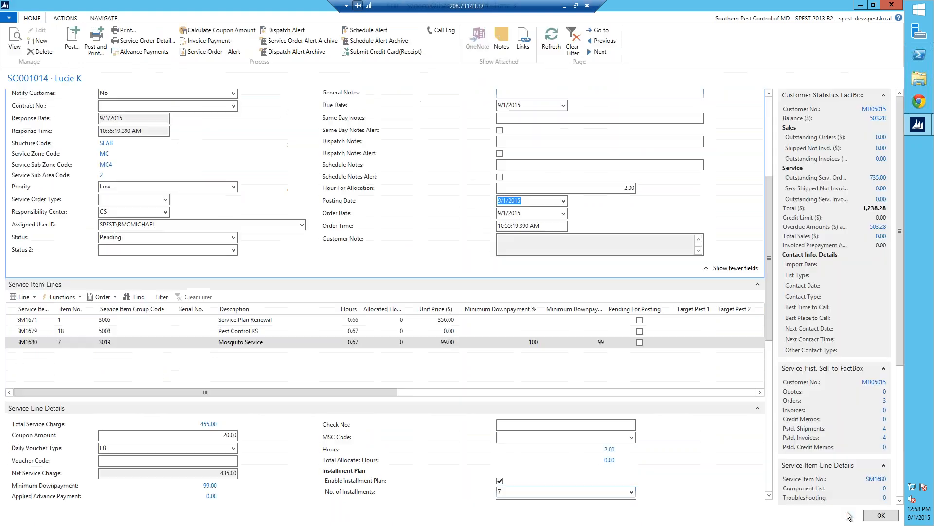
click(552, 49)
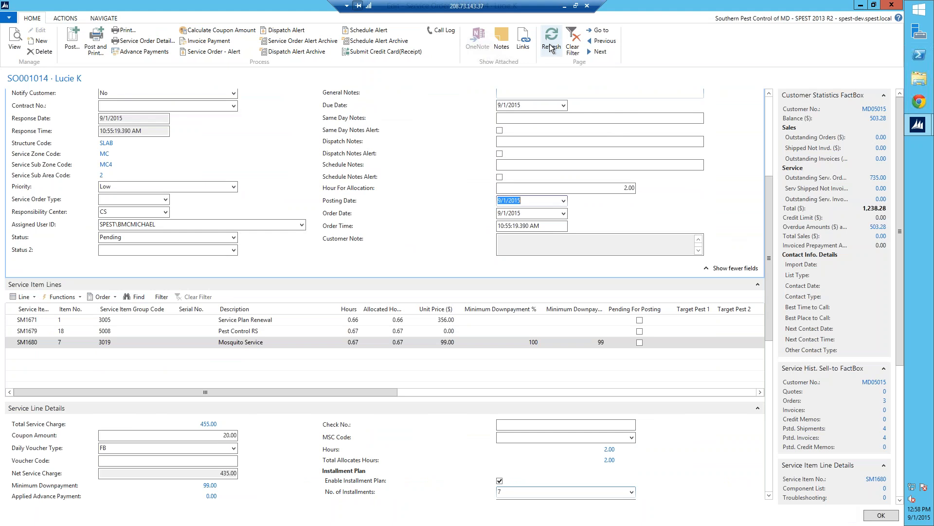
Enter 200 as the Check No. and set the MSC Code to 06 in the service line details
click(770, 148)
drag(769, 139, 769, 238)
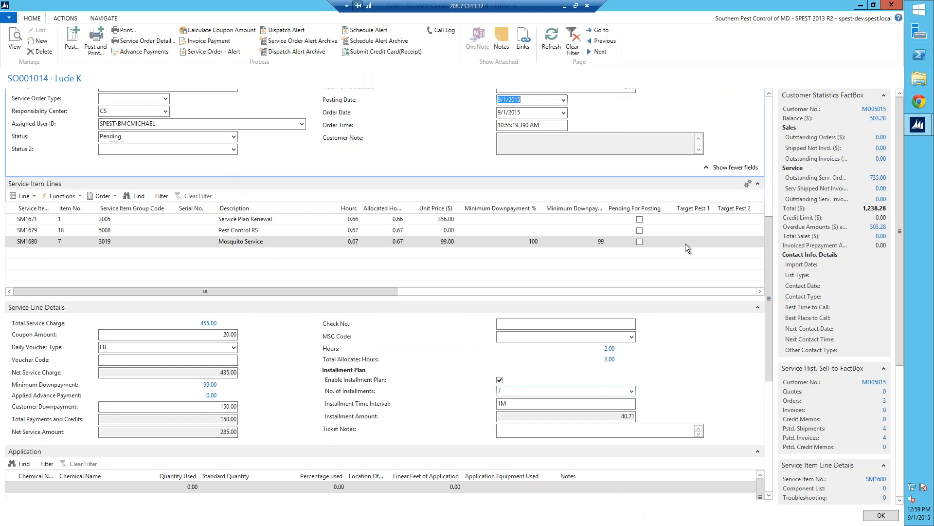
drag(770, 253, 772, 292)
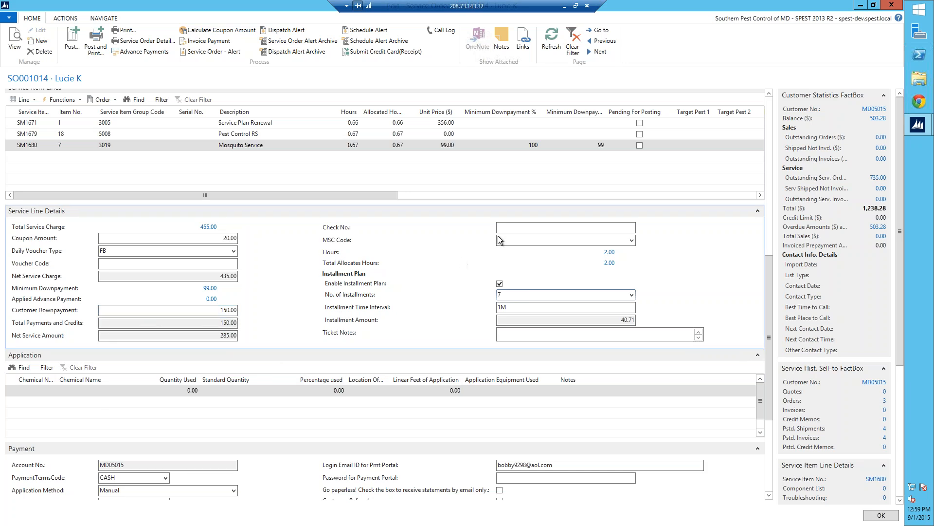
click(564, 225)
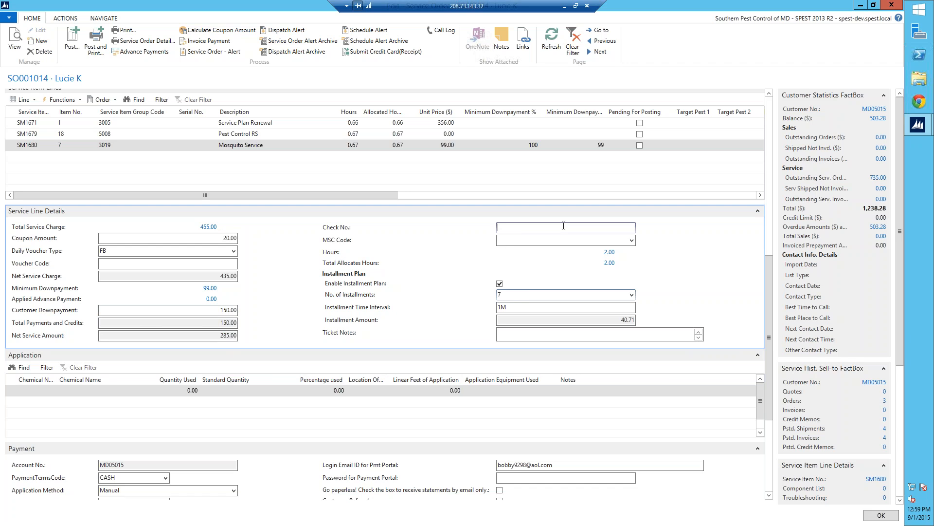
click(631, 242)
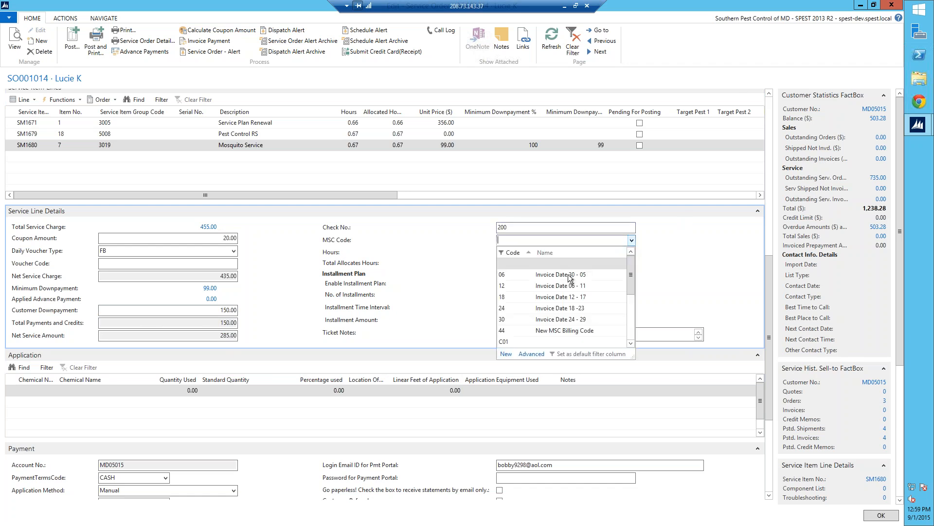
click(506, 274)
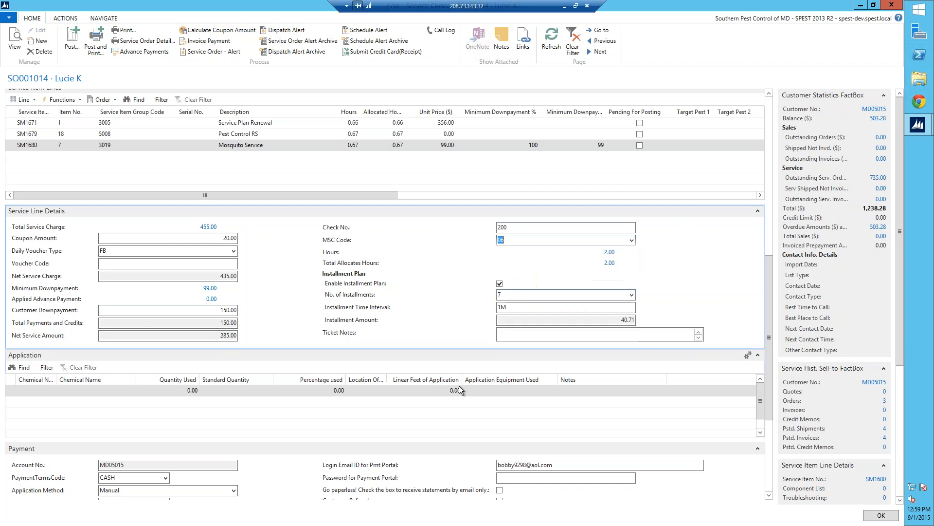
Add Catchmaster Glueboards as the first chemical in the Application lines with a quantity used of 10
click(51, 391)
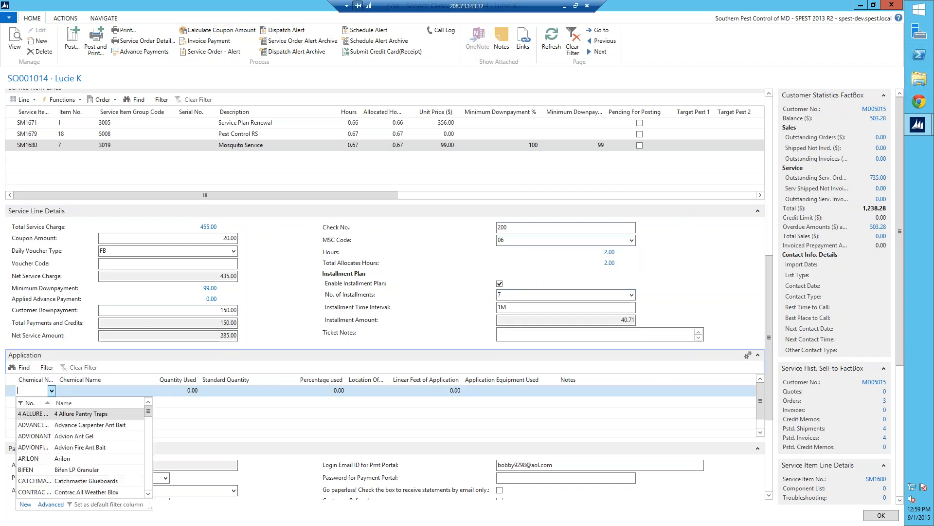
click(143, 493)
click(52, 390)
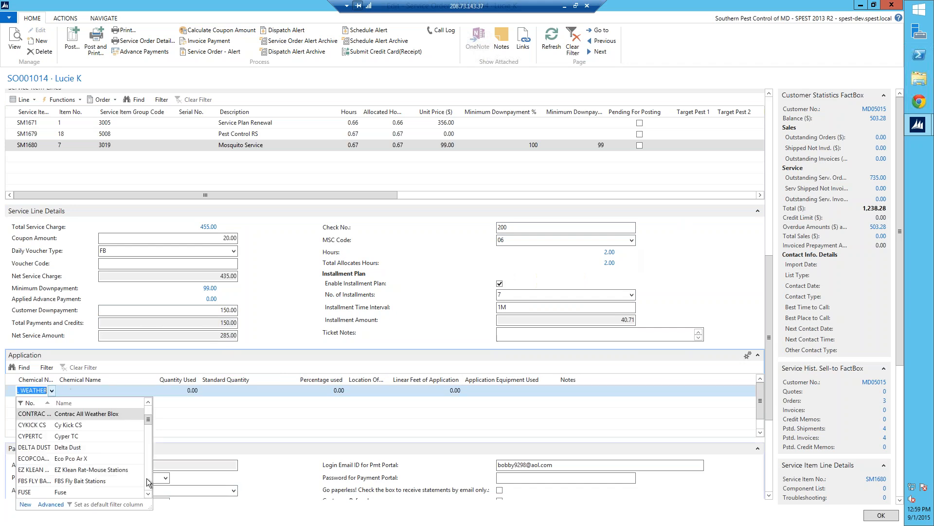
click(149, 496)
click(148, 494)
click(148, 494)
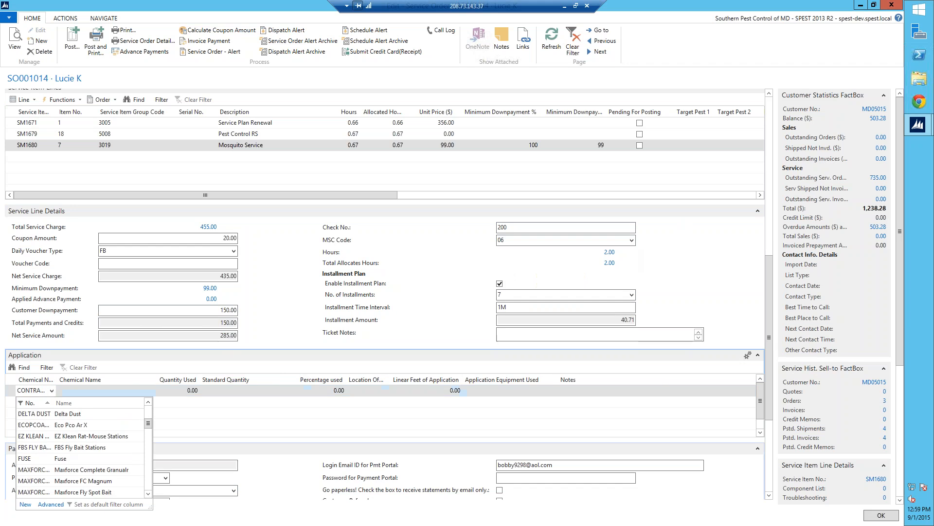
click(147, 495)
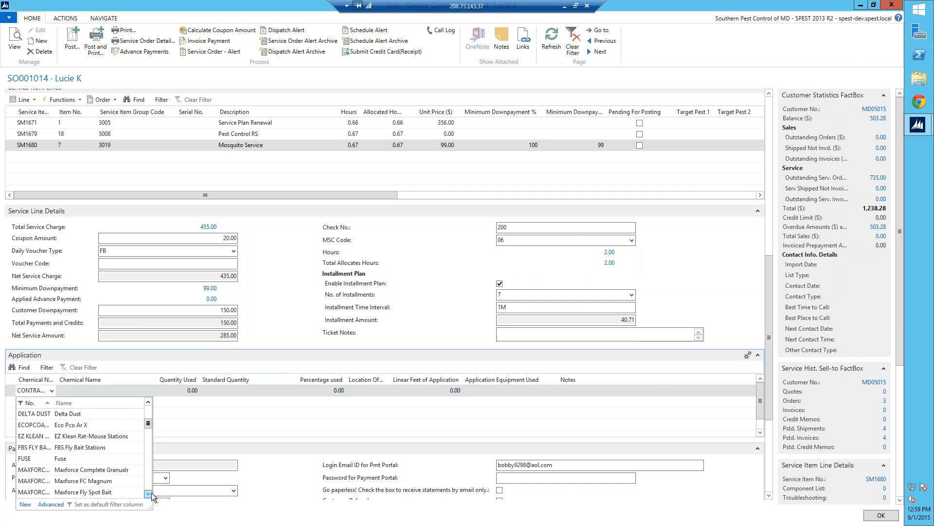
click(149, 409)
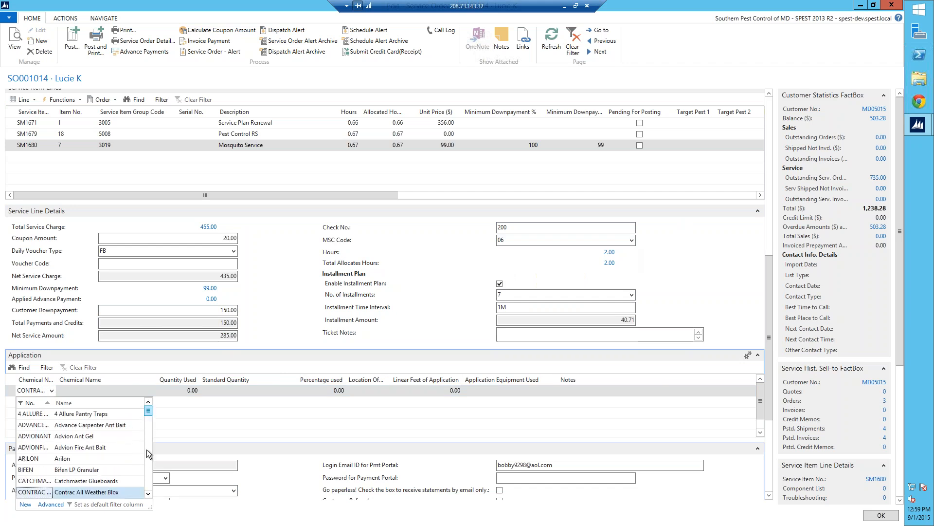
click(75, 481)
key(Tab)
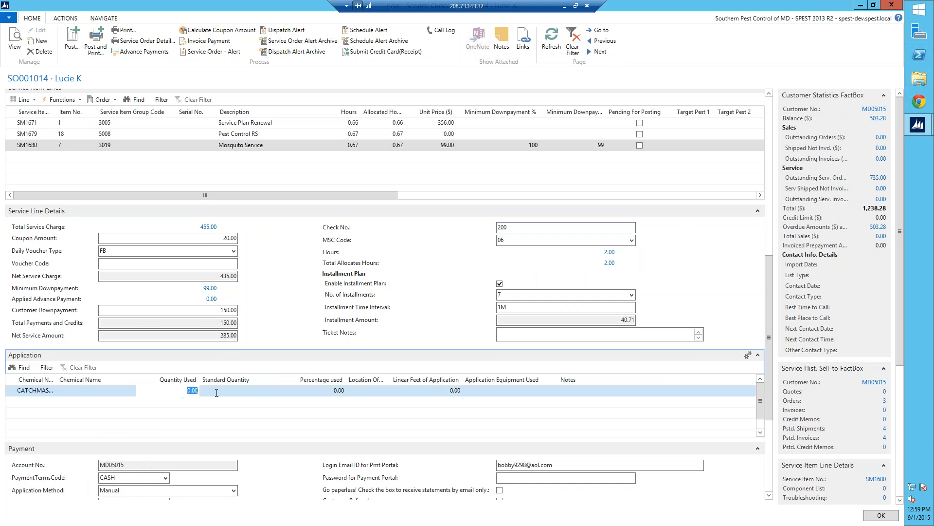
text(10)
key(Tab)
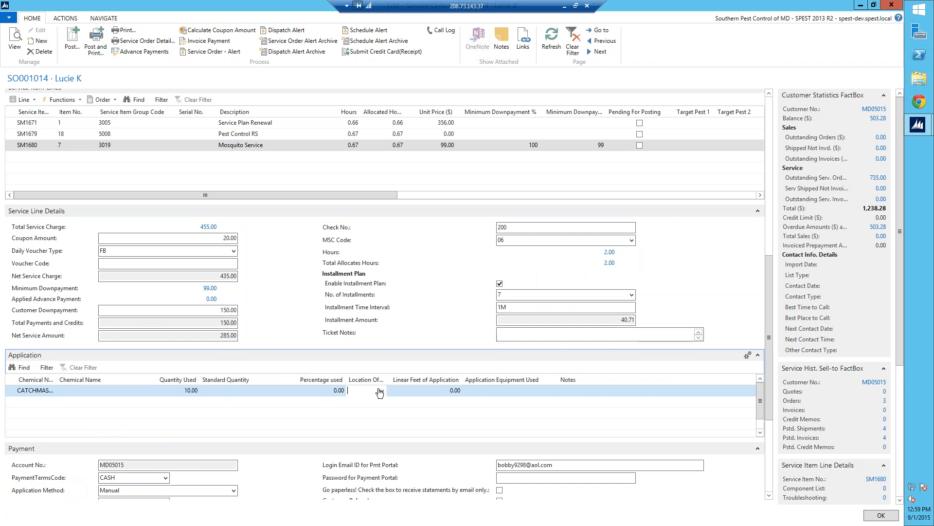
Set the Catchmaster Glueboards line's application location to GARAGE and its application equipment to NONE
click(380, 392)
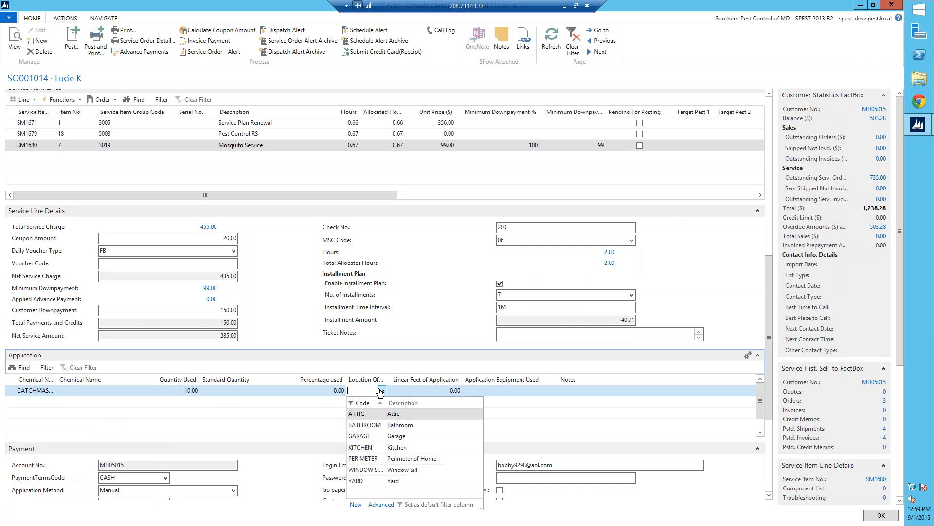
click(404, 439)
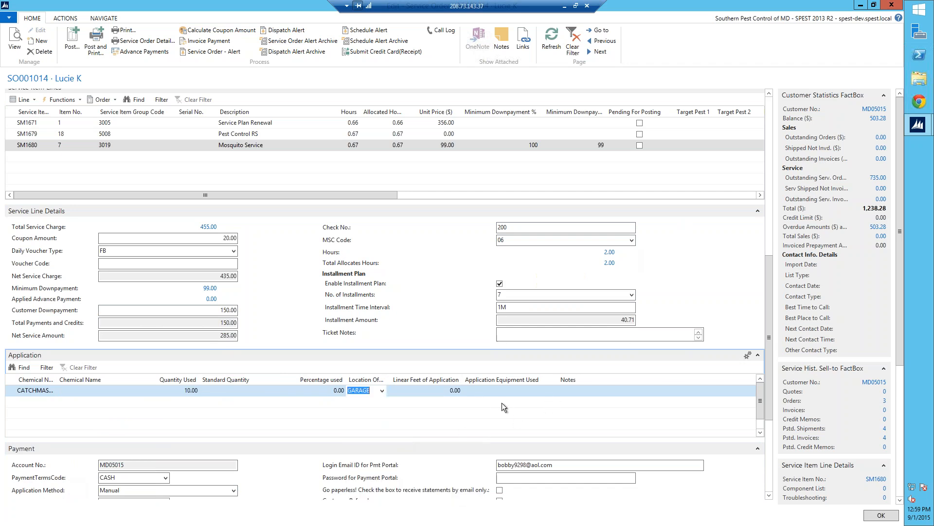
click(552, 389)
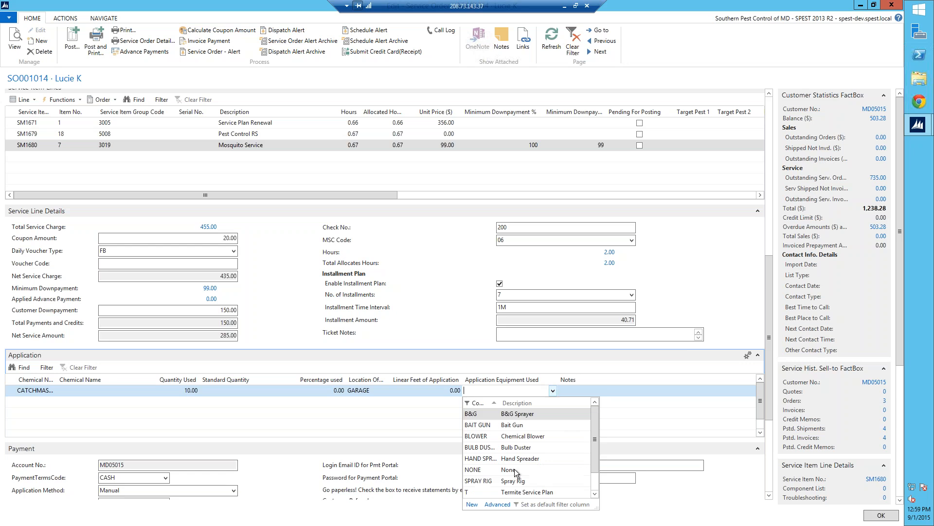
click(515, 469)
Add the chemical FUSE on the second Application line with a quantity used of 3
click(57, 405)
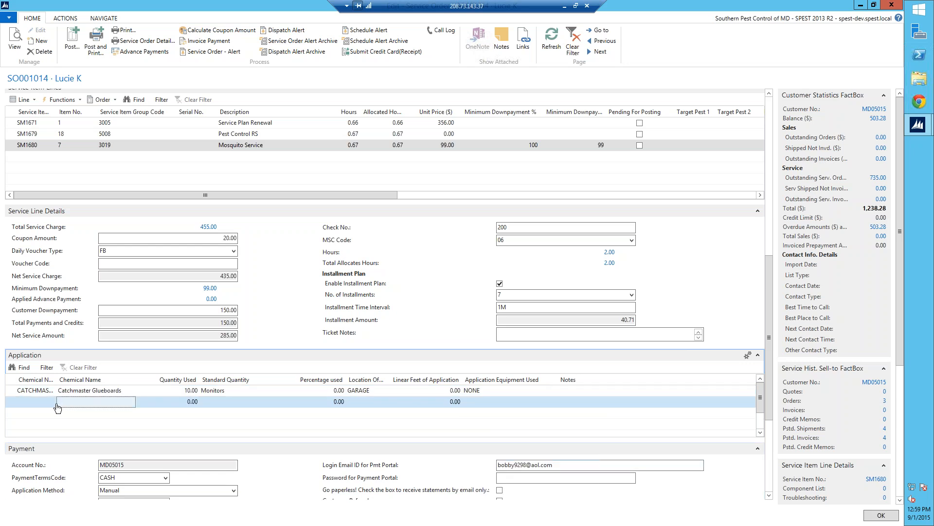
click(51, 403)
click(52, 402)
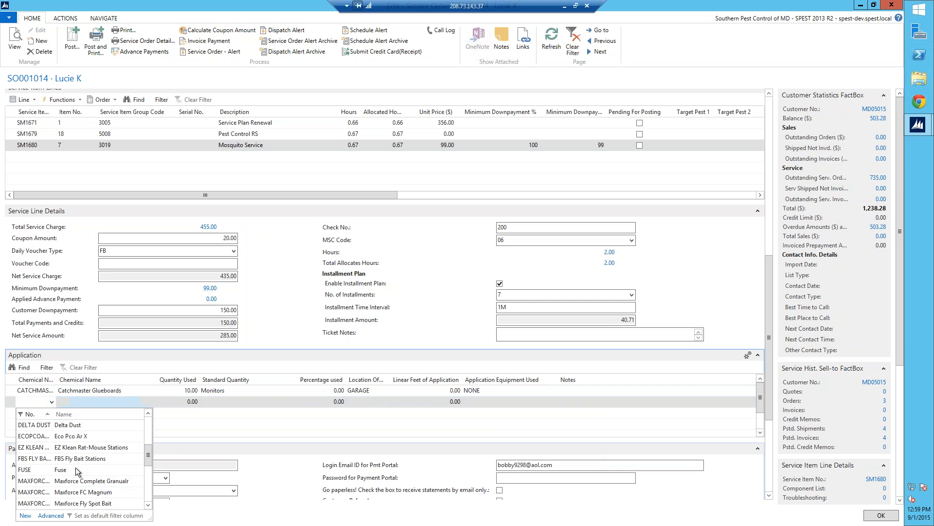
click(76, 469)
click(292, 409)
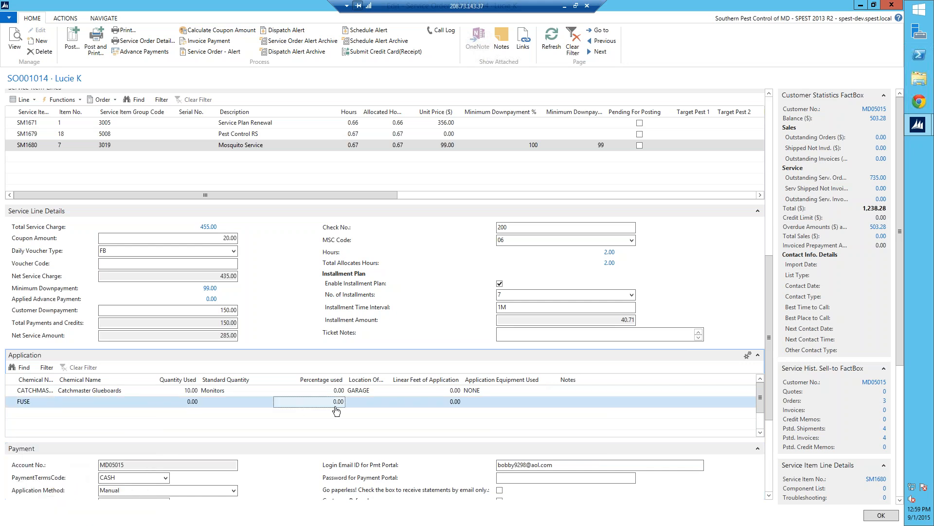
click(185, 403)
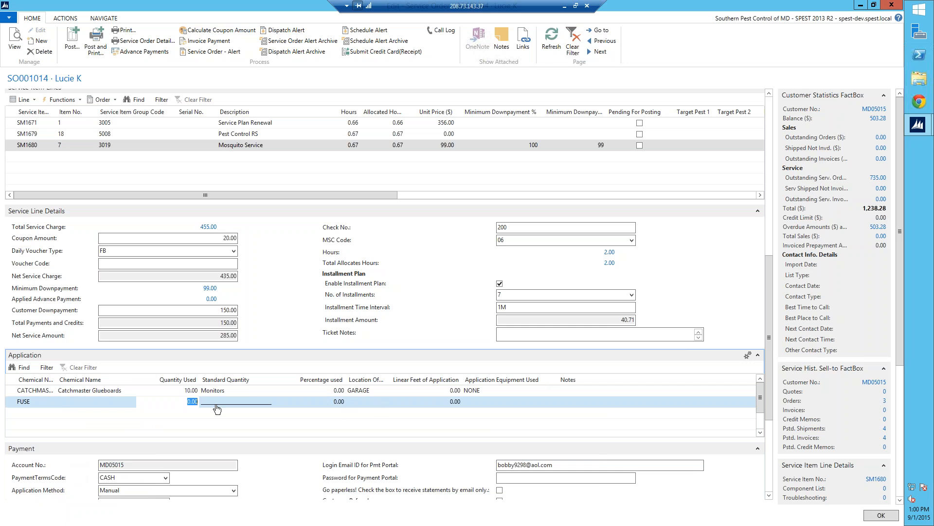
text(3)
key(Tab)
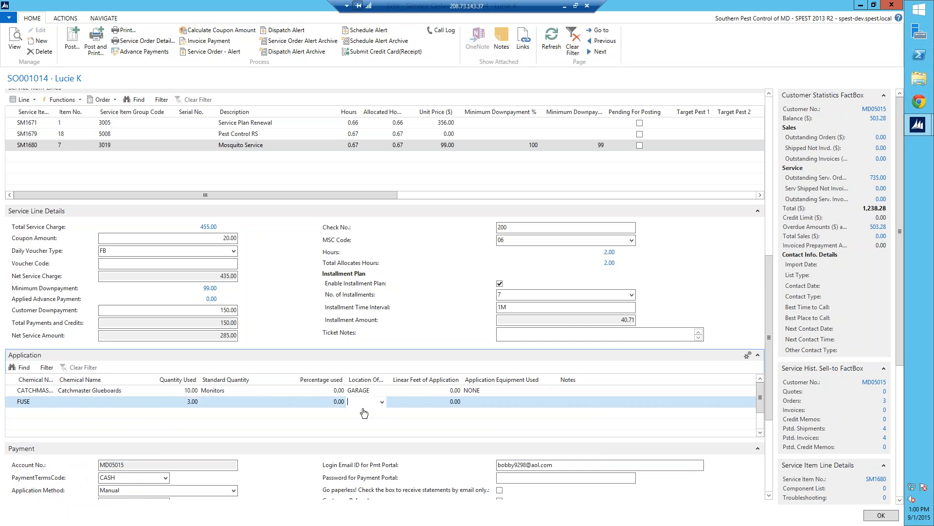
Set the FUSE line's location to PERIMETER, linear feet of application to 200 and equipment used to SPRAY RIG
click(382, 402)
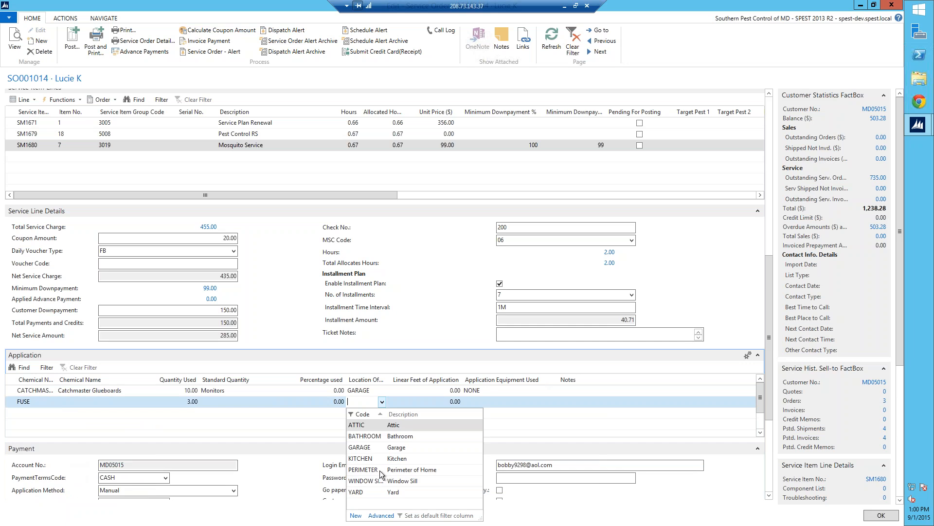
click(396, 462)
key(Tab)
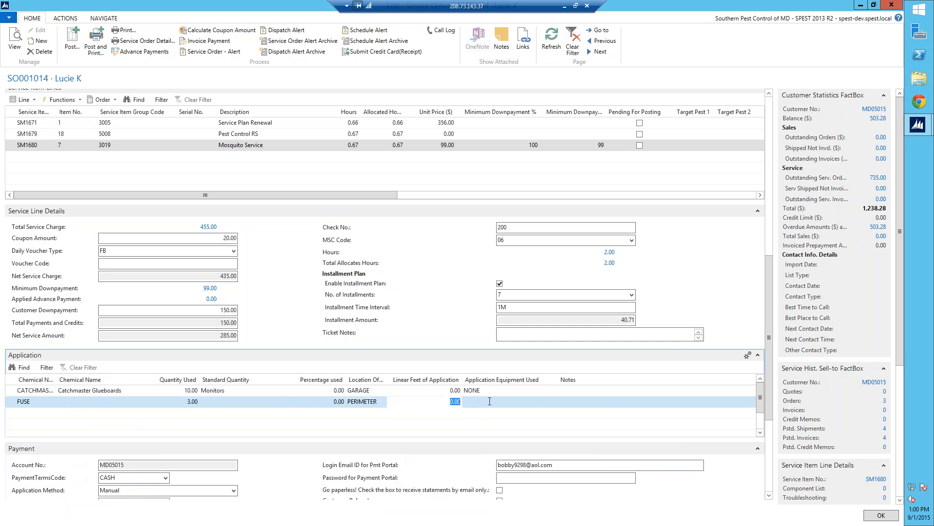
text(200)
key(Tab)
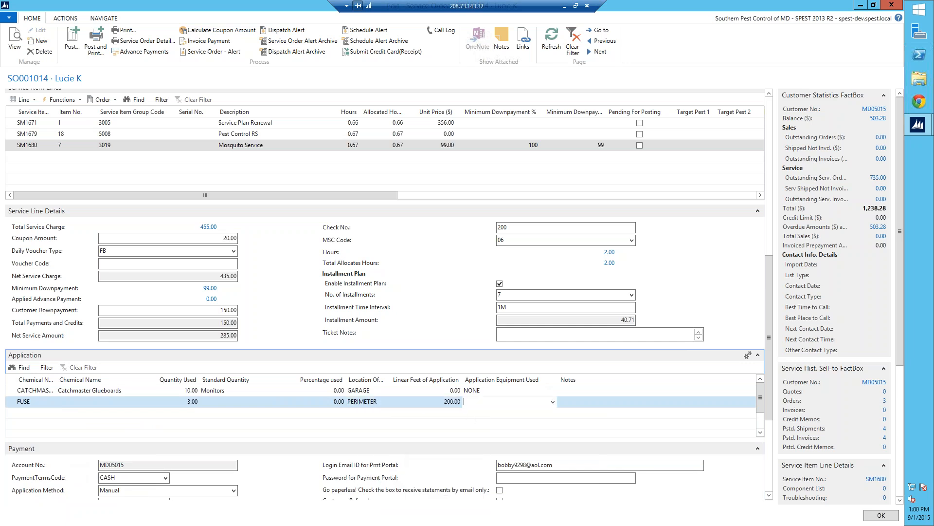
click(553, 402)
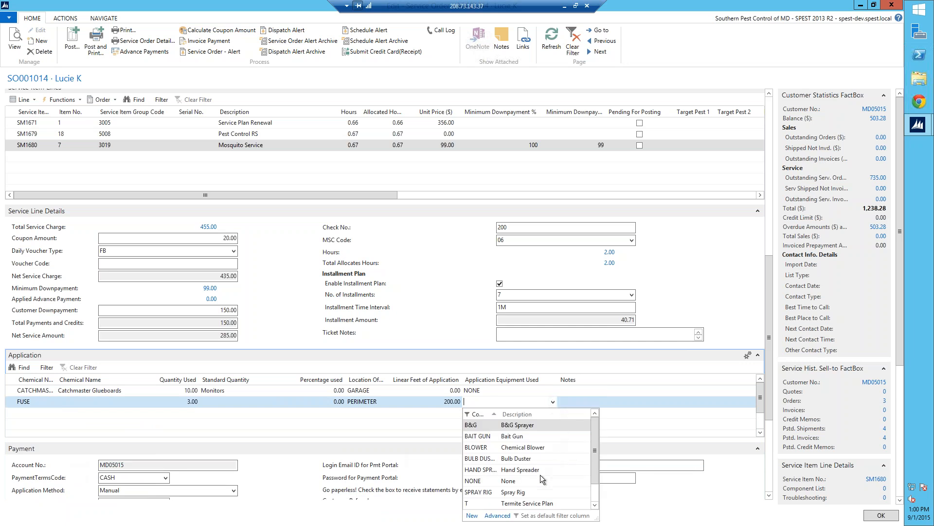
click(511, 493)
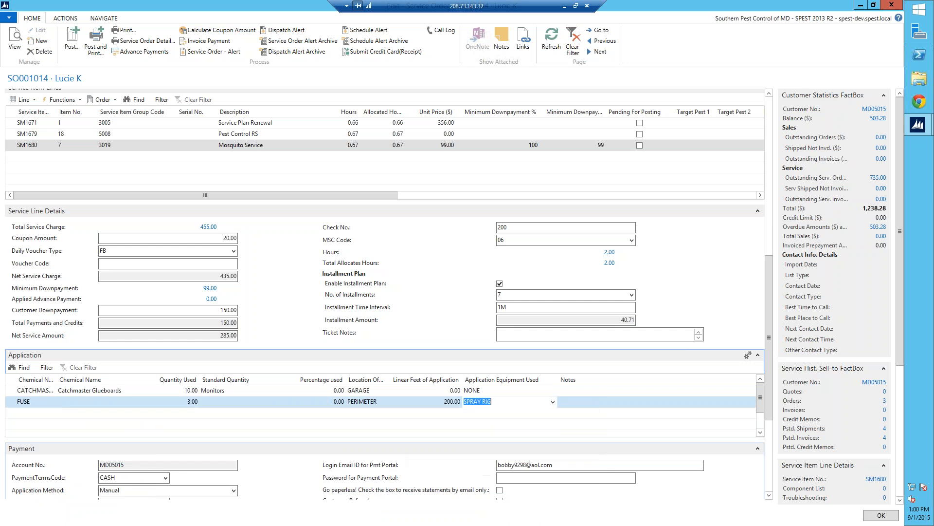
Add the chemical TALSTAR-P on the third Application line with a quantity used of 4
click(48, 413)
click(51, 414)
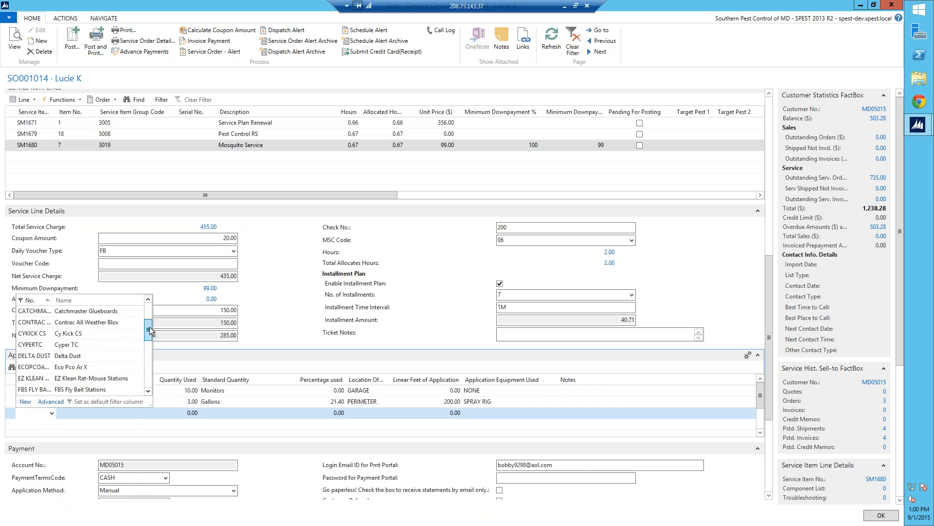
drag(150, 329, 147, 380)
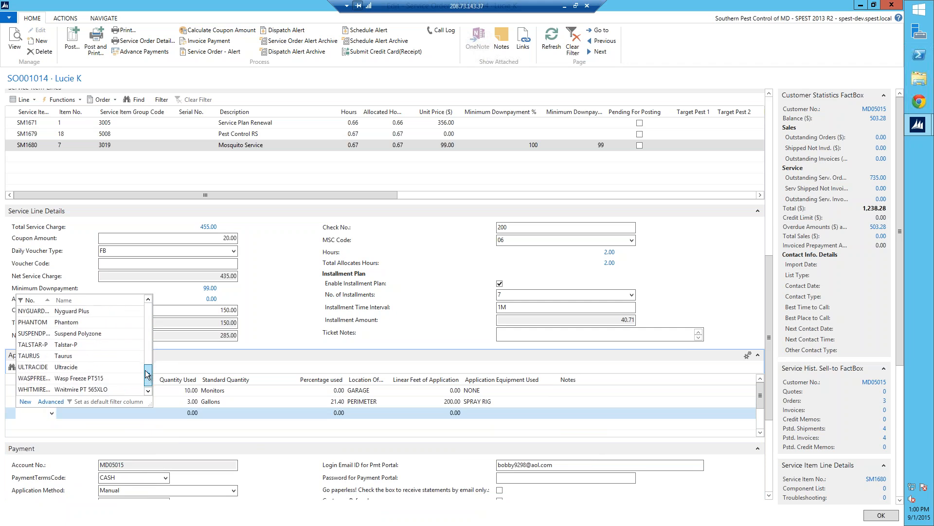
click(55, 347)
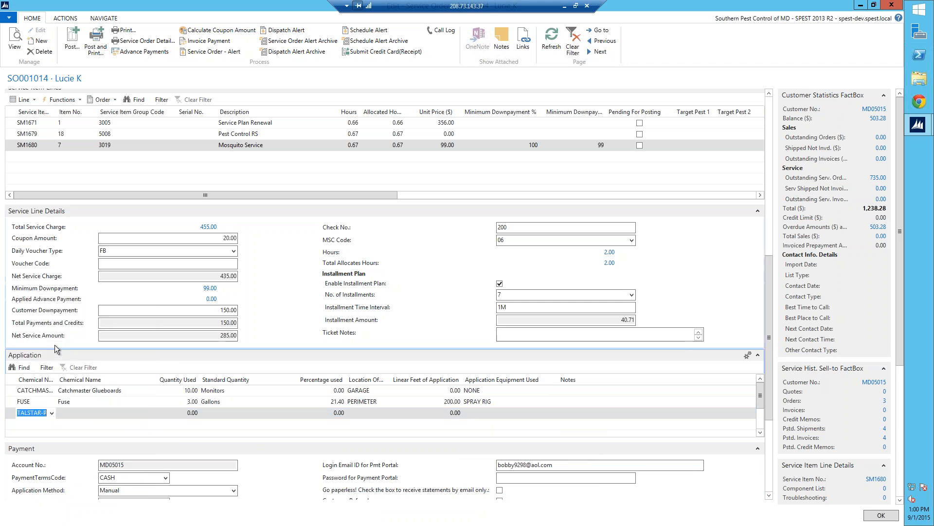
click(171, 416)
text(4)
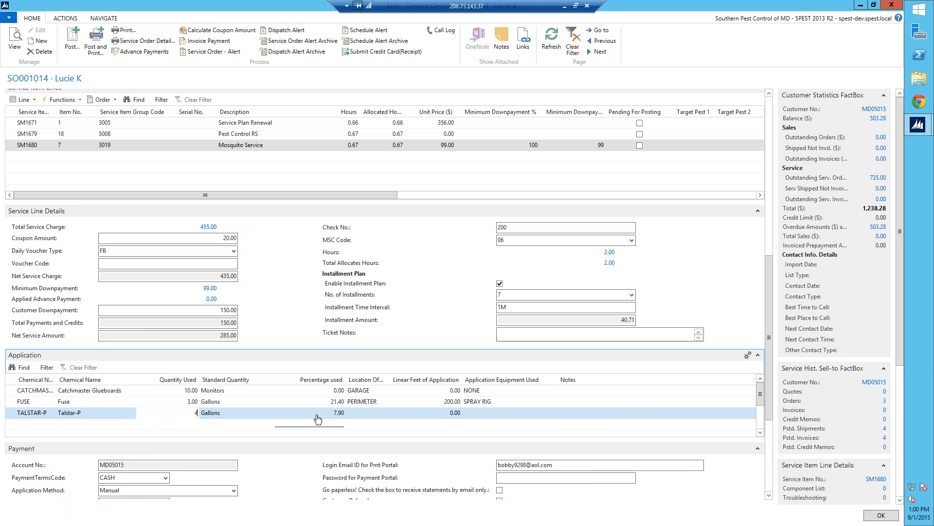
click(317, 416)
Set the TALSTAR-P line's application location to YARD and its linear feet of application to 100
click(391, 414)
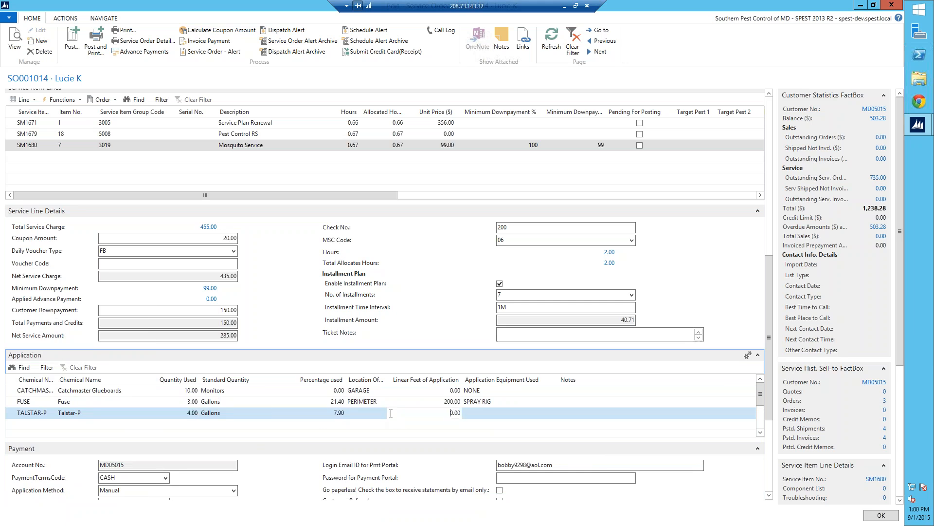
click(382, 413)
click(368, 378)
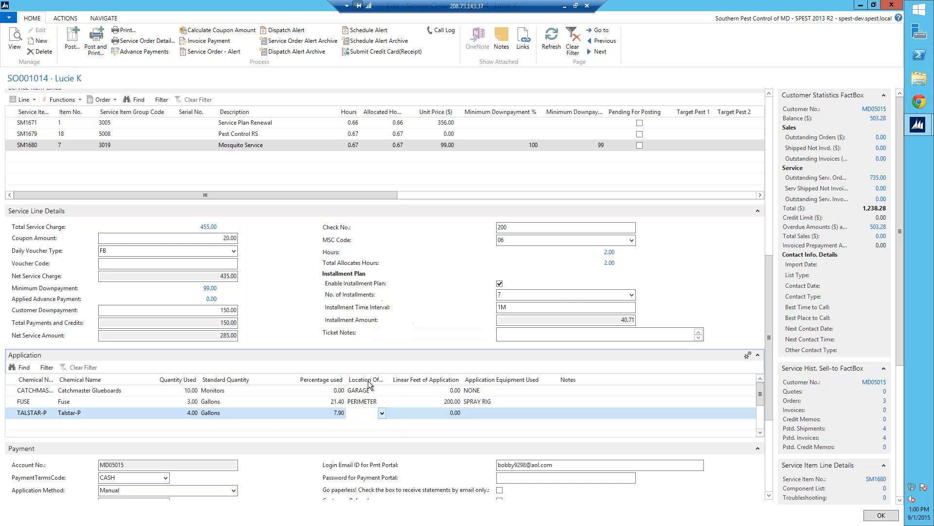
key(Tab)
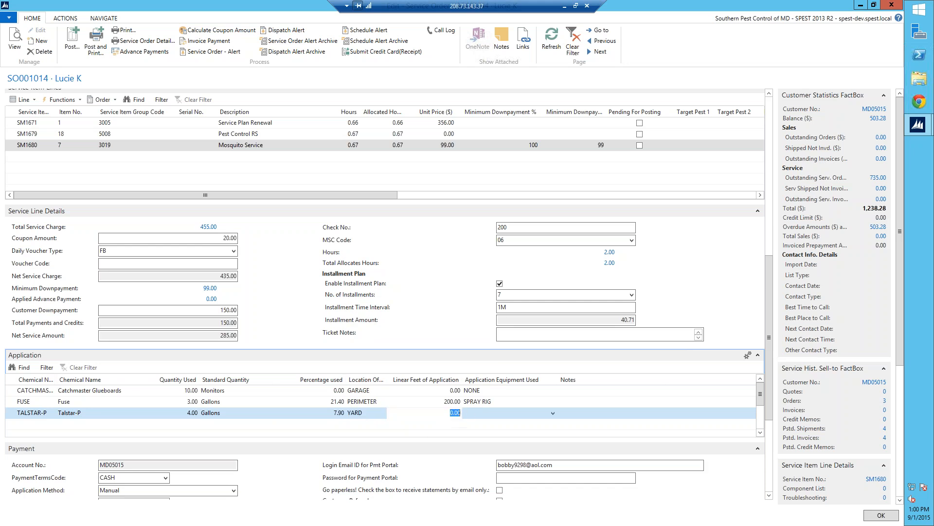
text(100)
key(Tab)
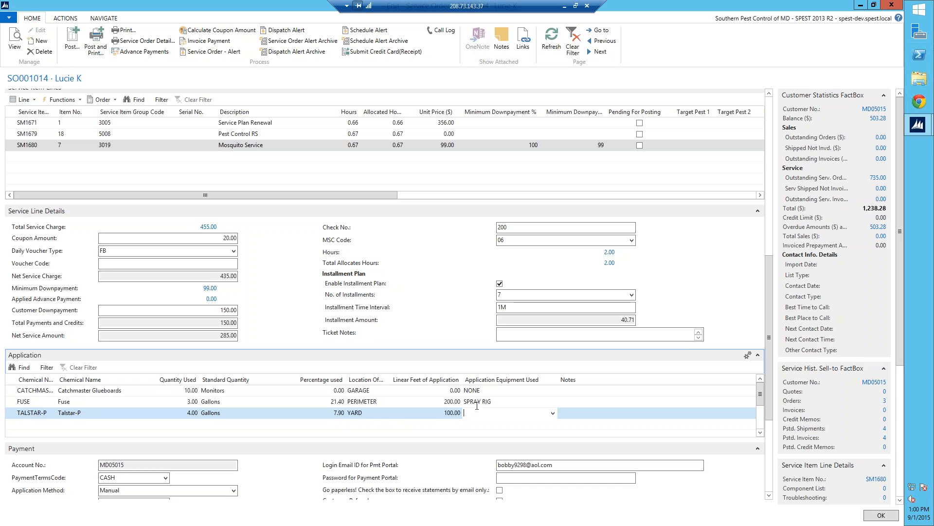
Set the TALSTAR-P line's application equipment to BLOWER and enter "Square footage" in its notes
click(556, 415)
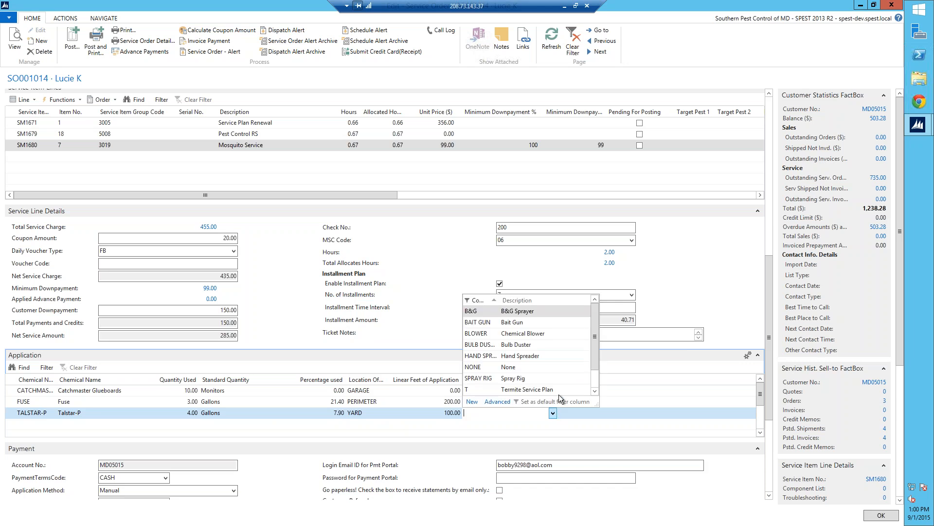
click(538, 340)
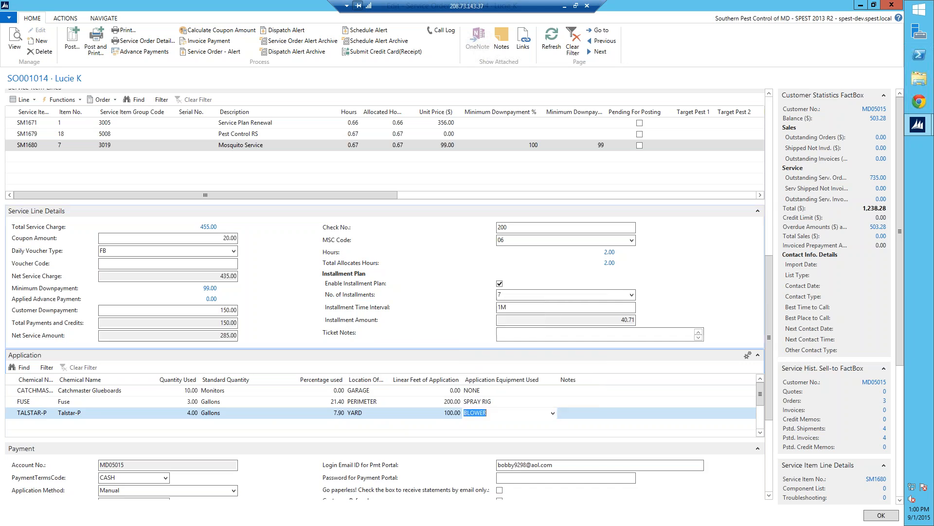
click(593, 415)
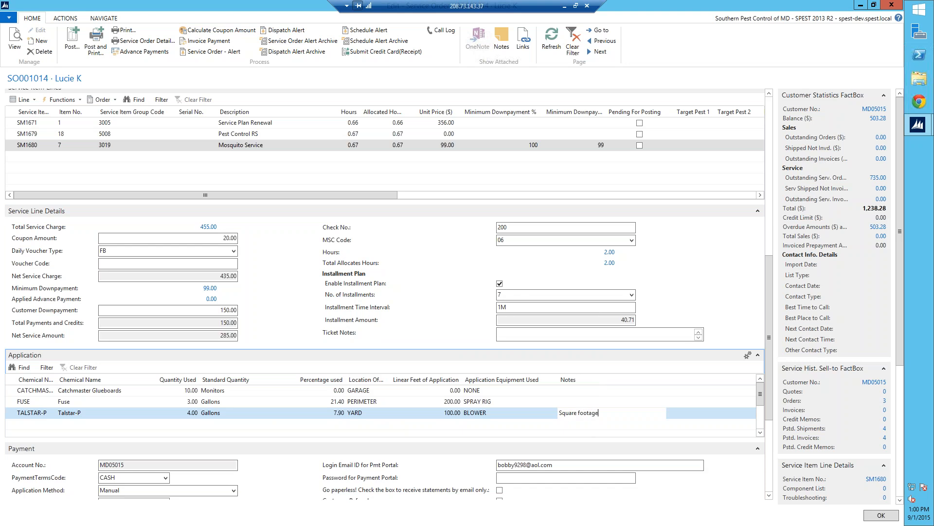
text(Square footage)
key(Return)
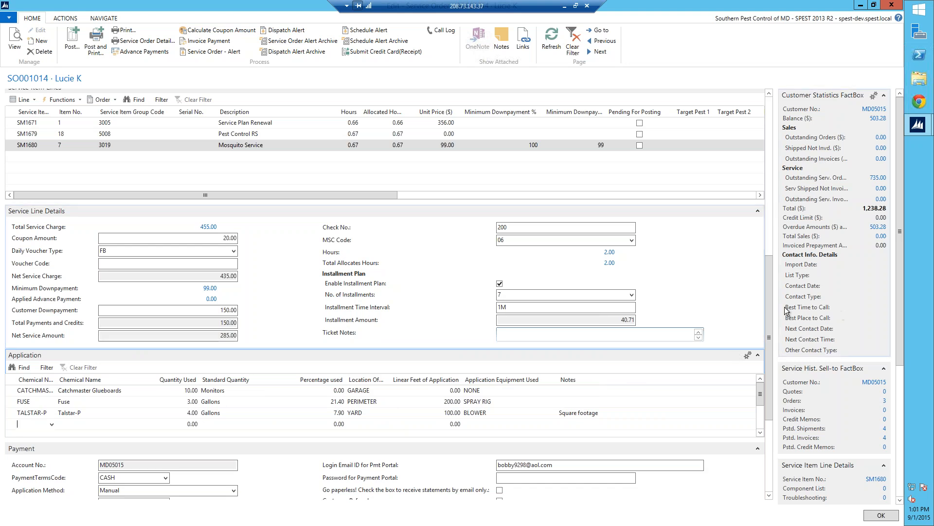
Set the Pest Control RS service item line's target pests to ANTS and SPIDERS
scroll(770, 265, up, 1)
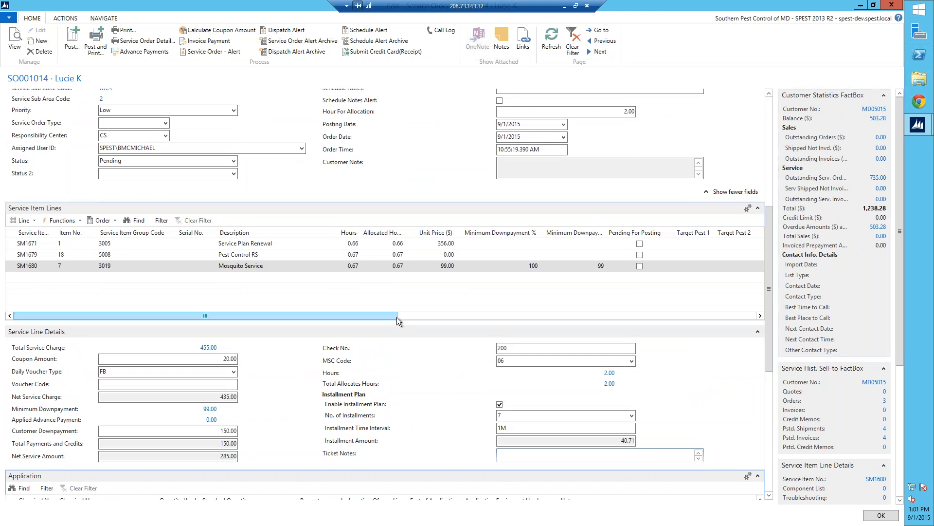
drag(396, 317, 409, 317)
click(682, 257)
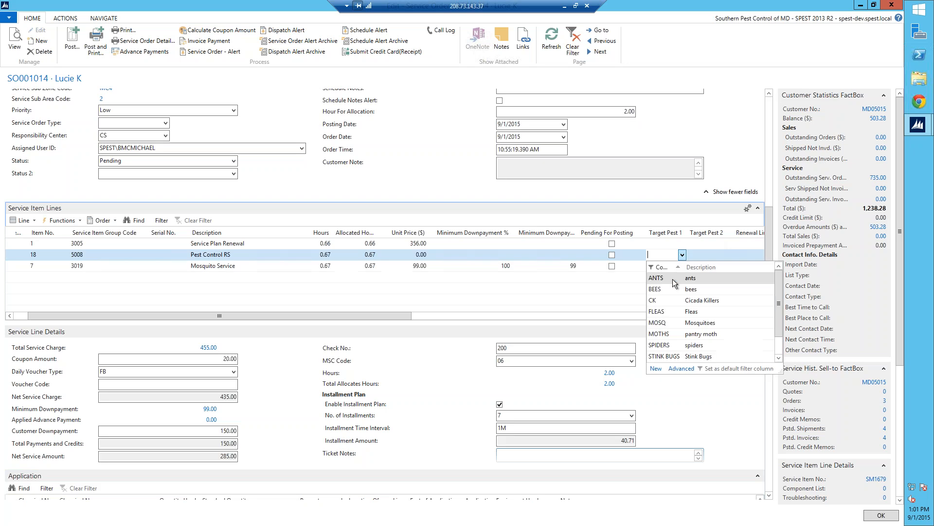
click(672, 278)
click(724, 255)
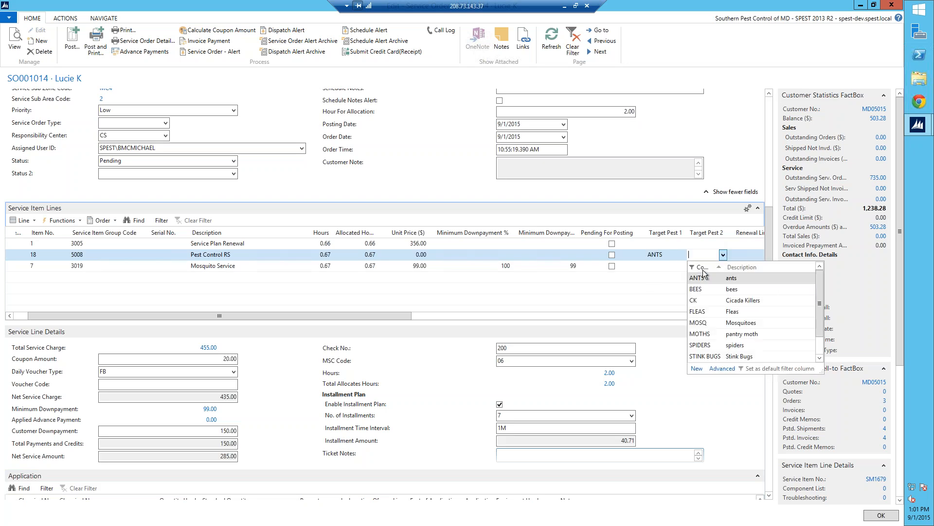
click(701, 345)
Set the Mosquito Service line's first target pest to MOSQ
click(676, 268)
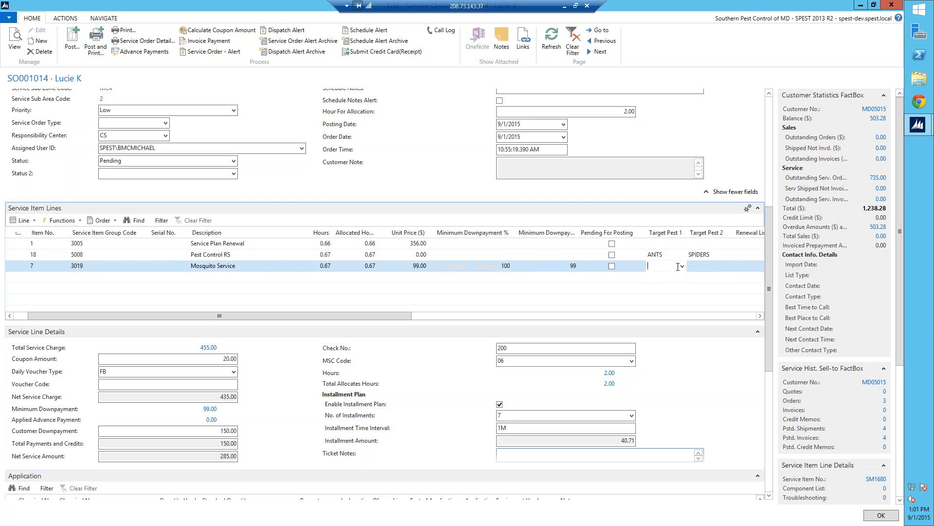
click(681, 266)
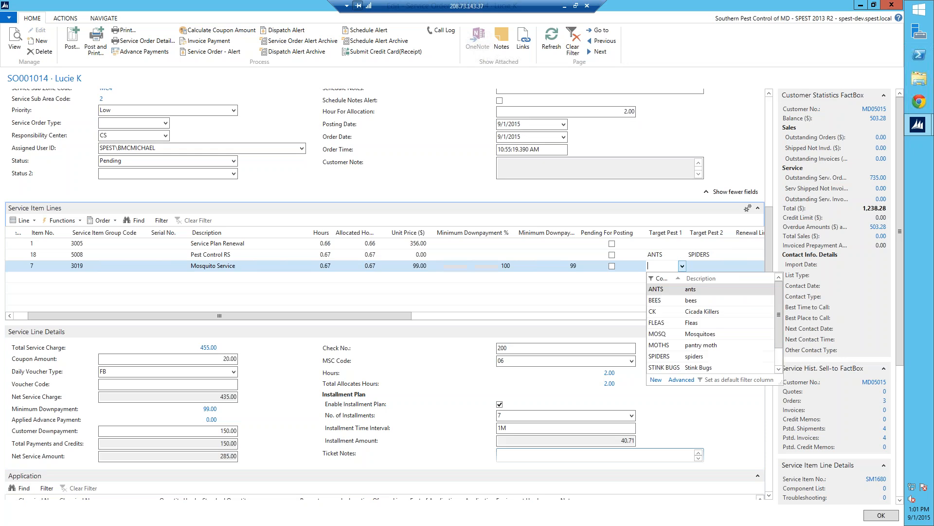
click(675, 334)
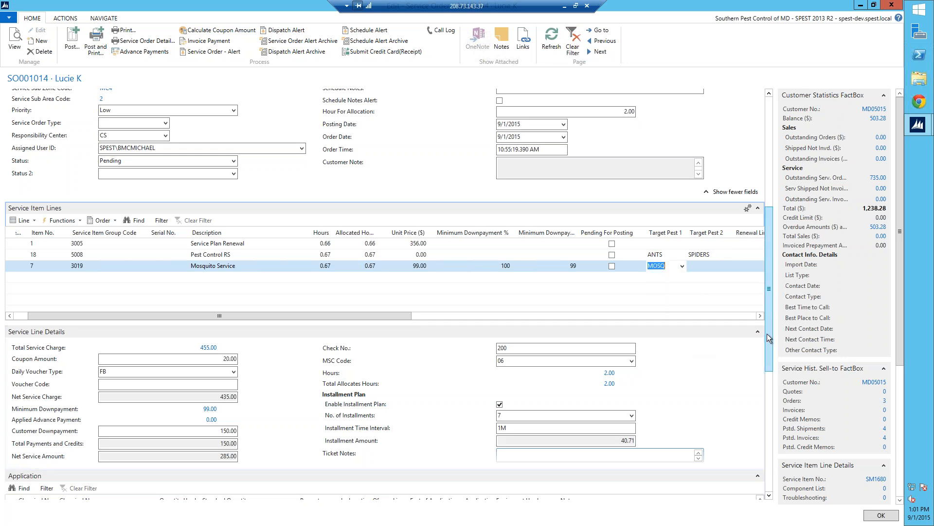
Post the completed service order with the Ship and Invoice option
scroll(767, 365, down, 2)
scroll(769, 375, down, 5)
scroll(766, 365, up, 6)
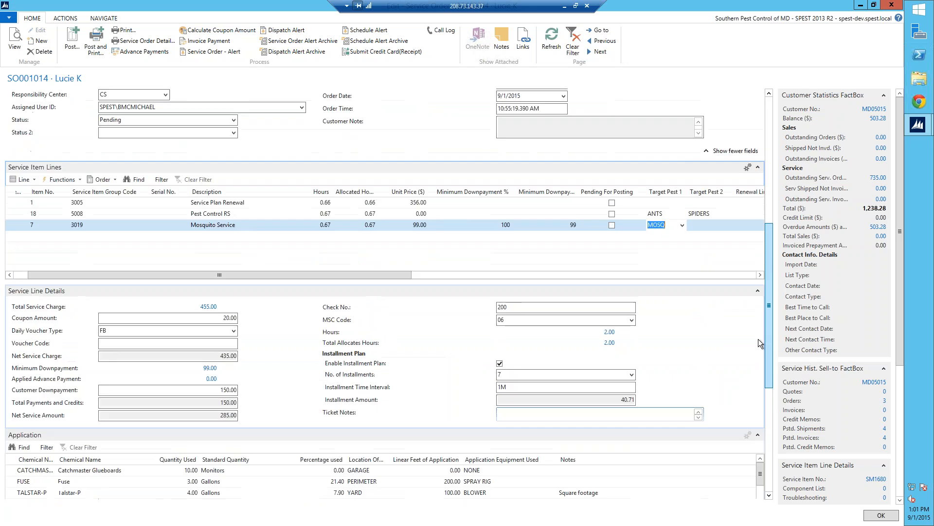
scroll(755, 310, up, 5)
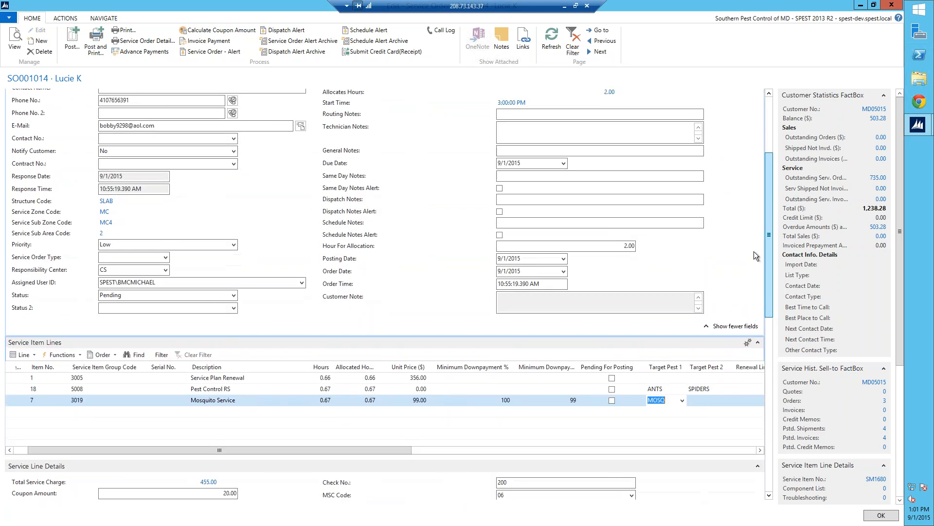
scroll(755, 221, up, 3)
scroll(758, 229, down, 2)
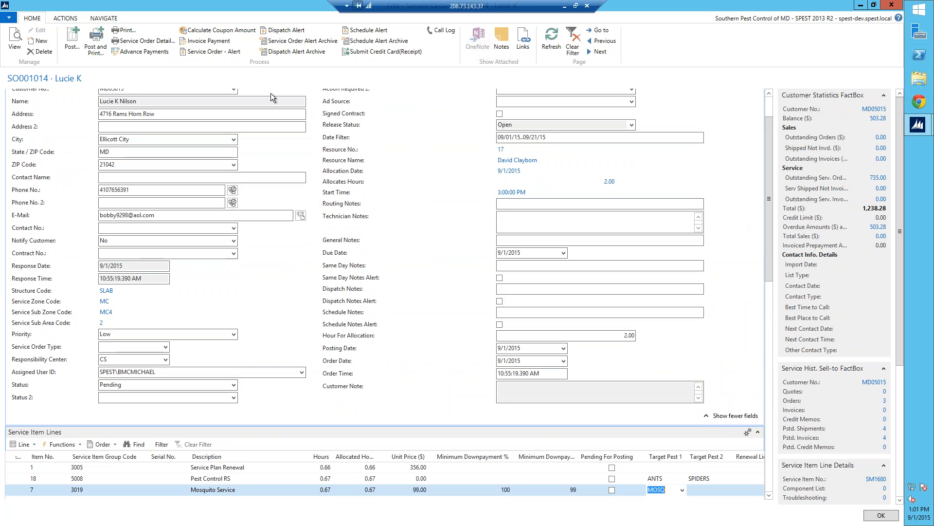
click(72, 49)
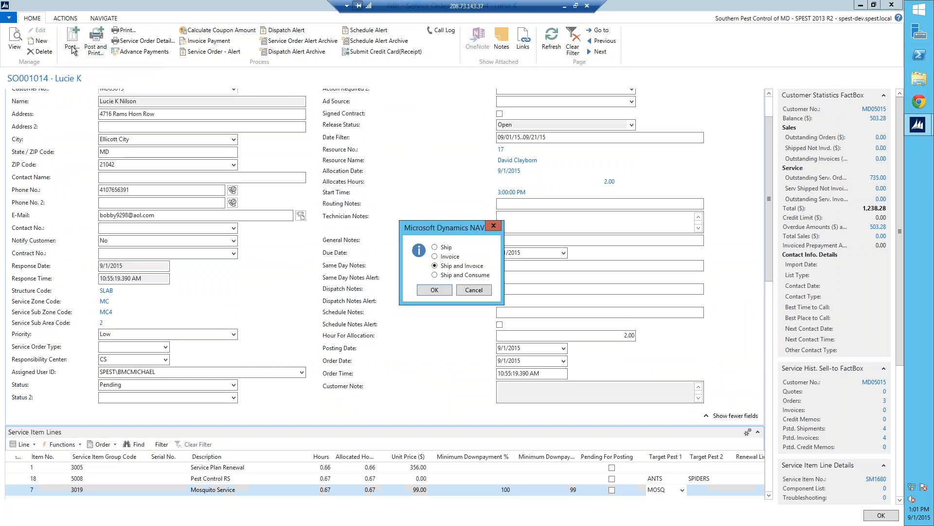
click(435, 289)
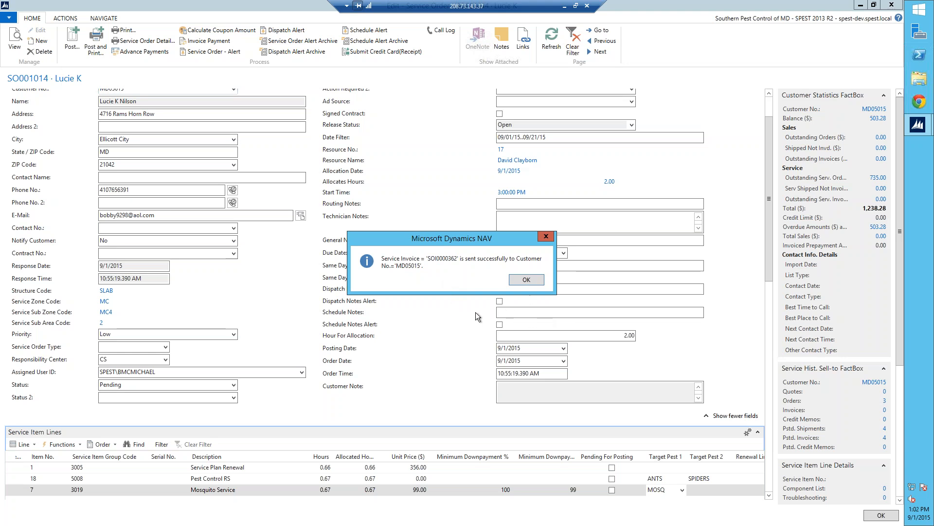
click(526, 280)
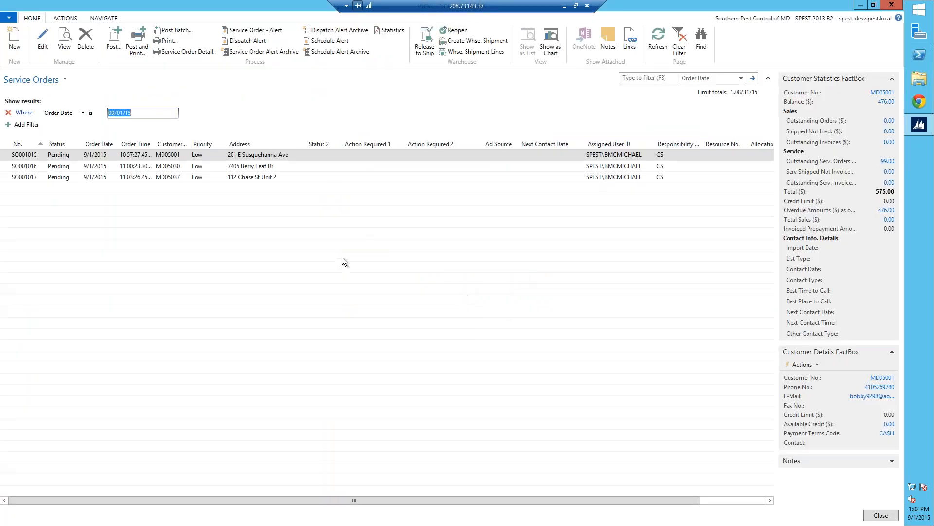
Leave the service orders list and bring up the posted order's customer card by its account number
key(Escape)
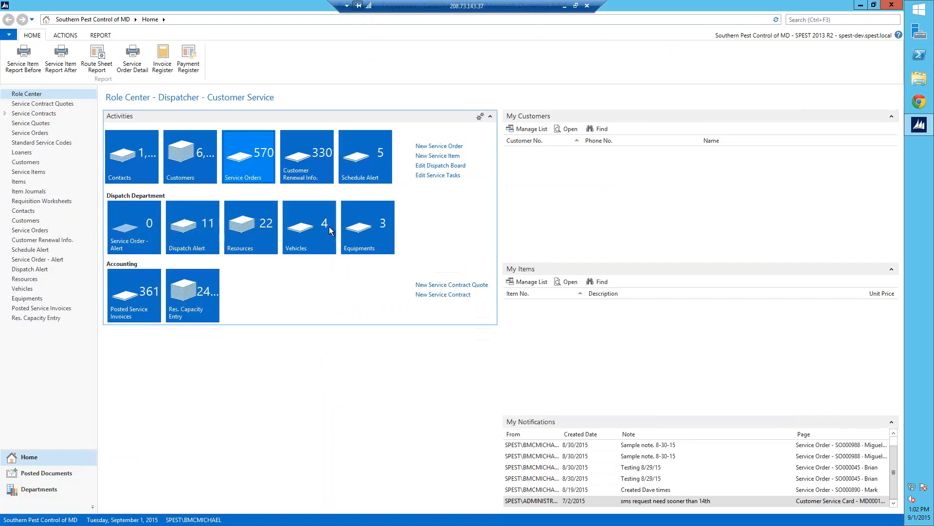
click(193, 167)
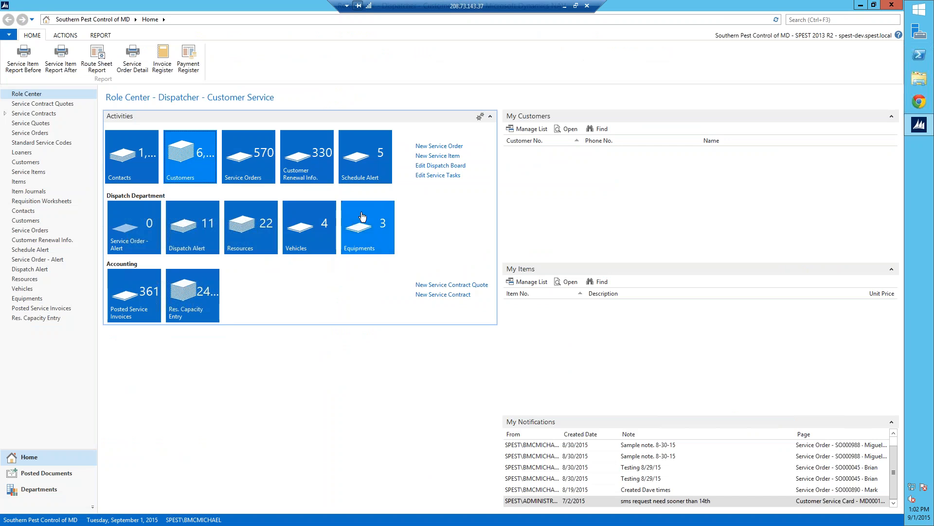
click(187, 159)
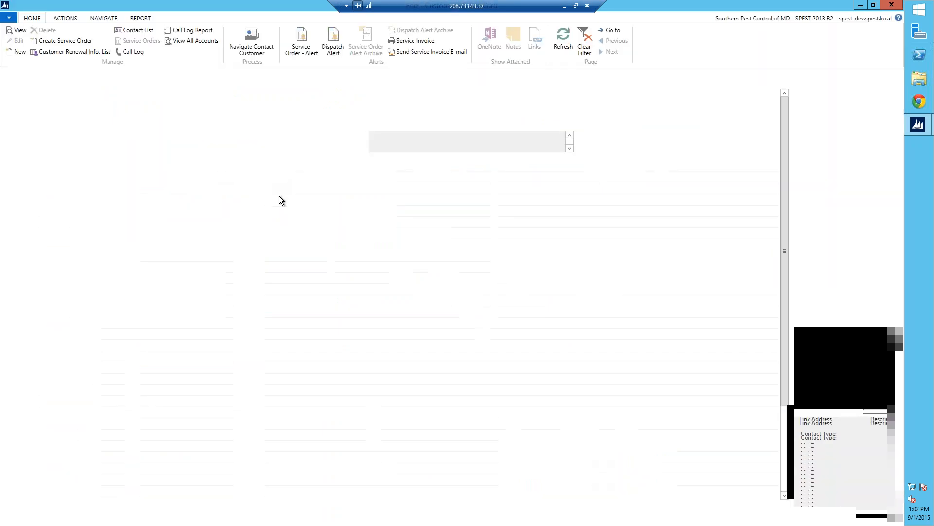
click(613, 30)
text(md)
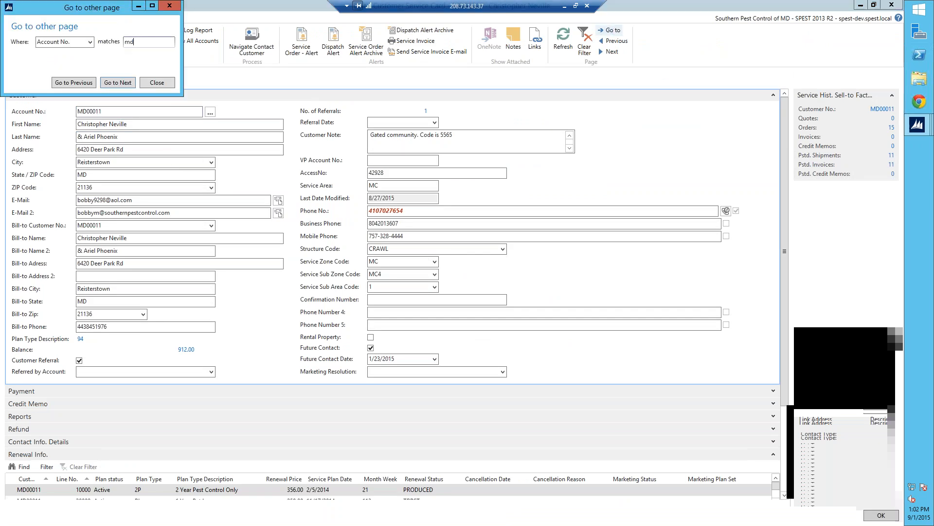
text(05015)
key(Return)
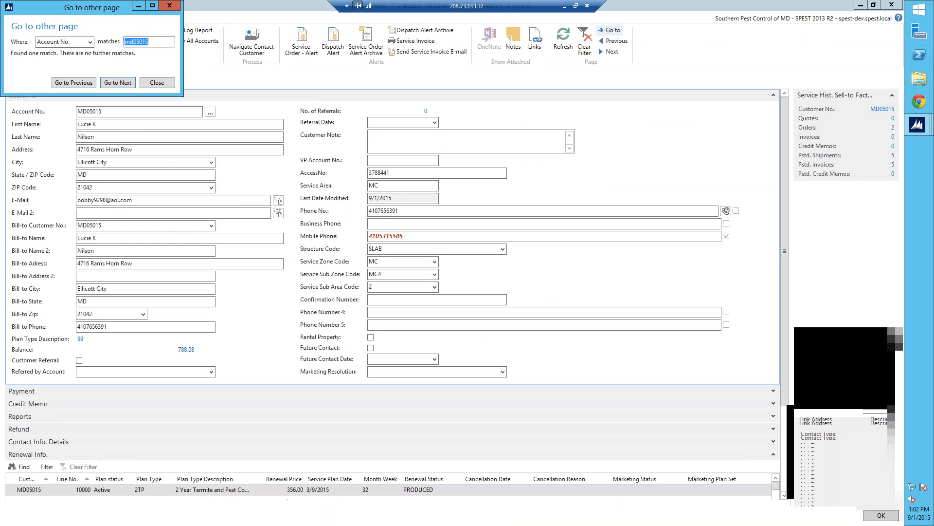
key(Escape)
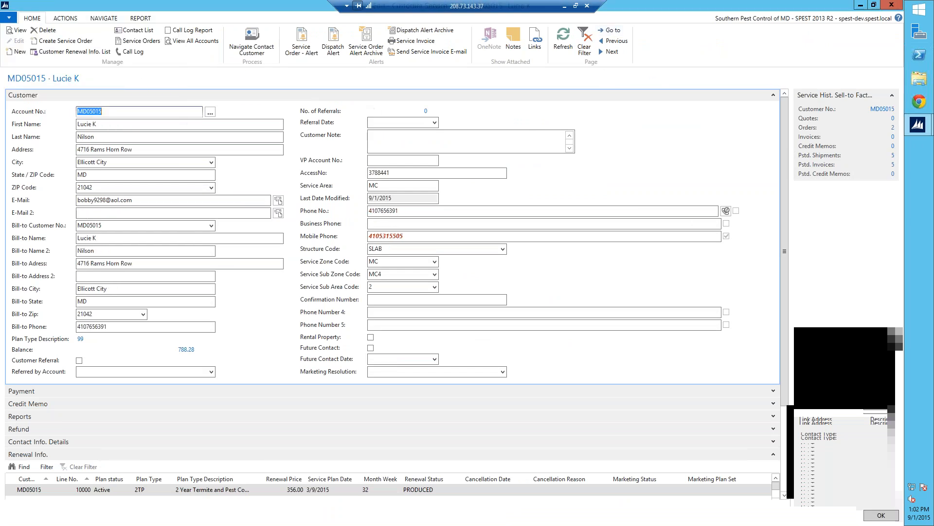
Open the customer's 9/1/2015 posted service invoice and review its lines, service line details and chemical applications
click(145, 21)
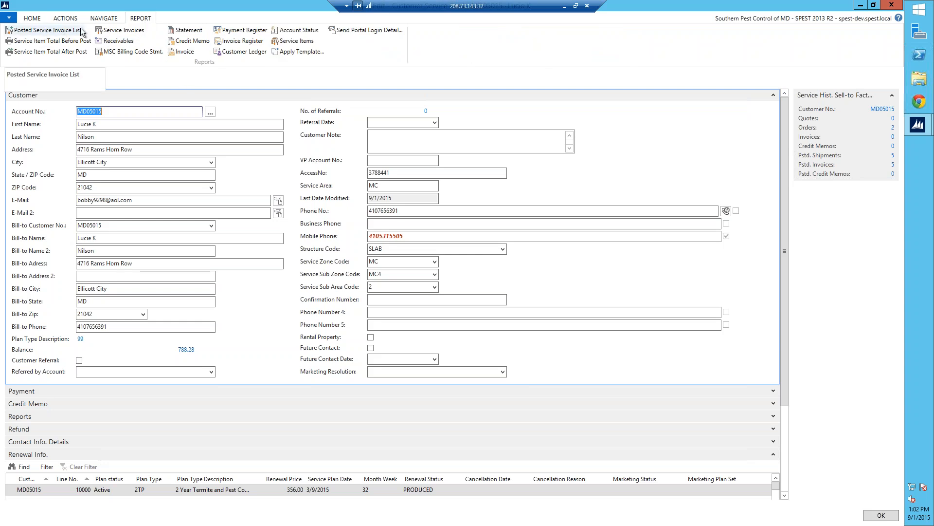
click(62, 30)
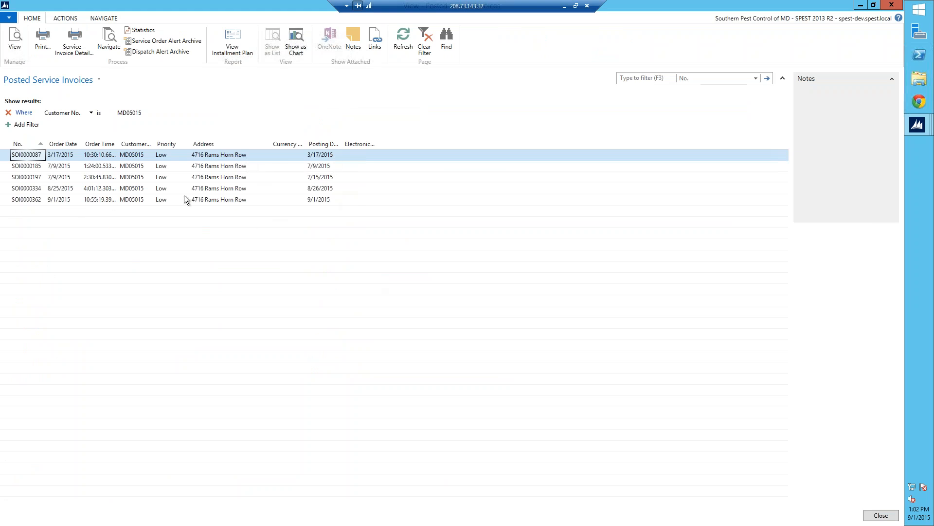
click(14, 201)
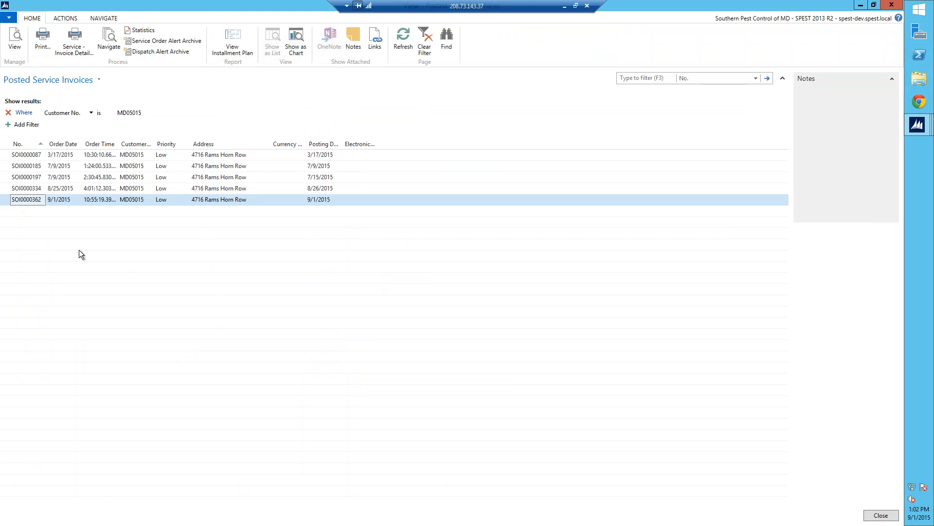
key(Return)
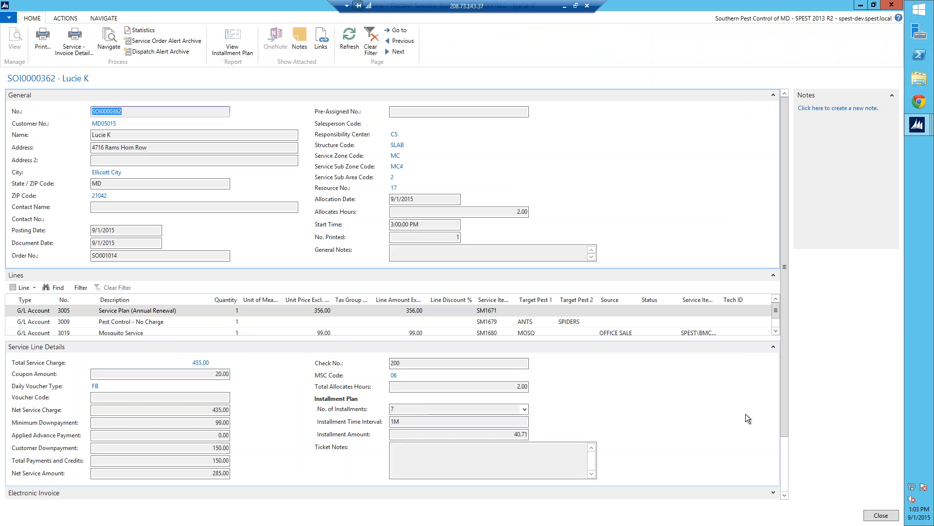
drag(786, 405, 787, 473)
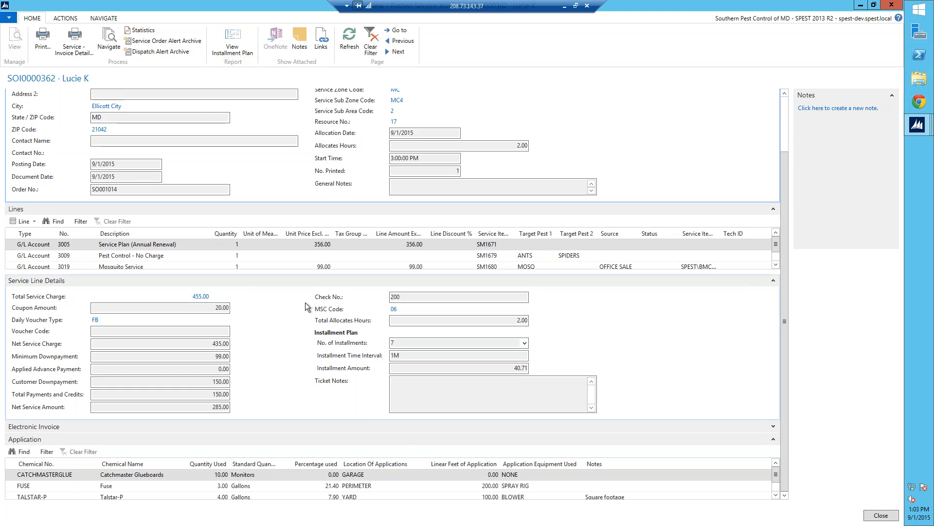
click(879, 517)
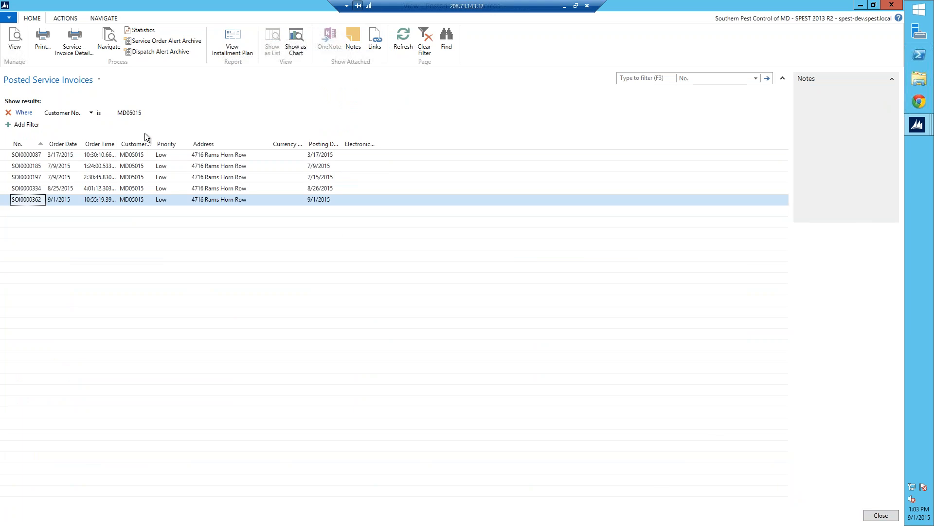
key(Escape)
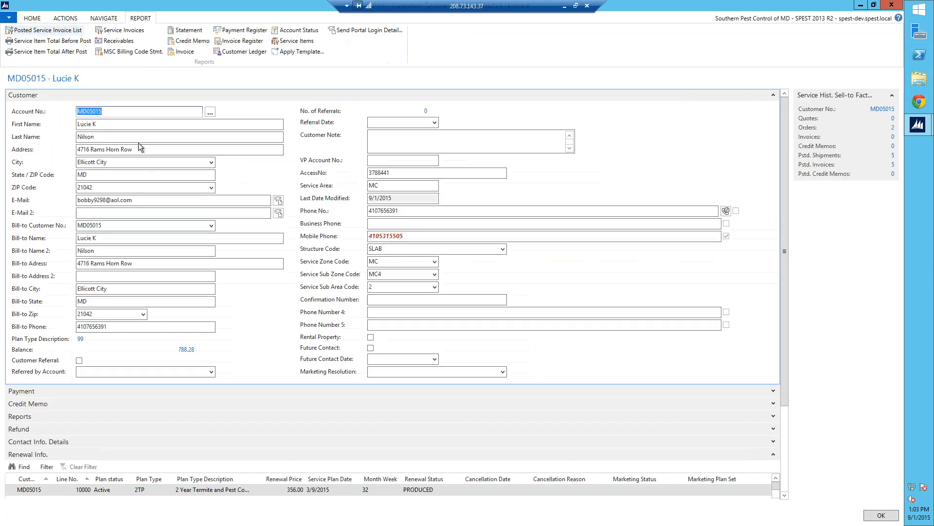
Send the 9/1/2015 posted service invoice to the customer by e-mail
click(34, 18)
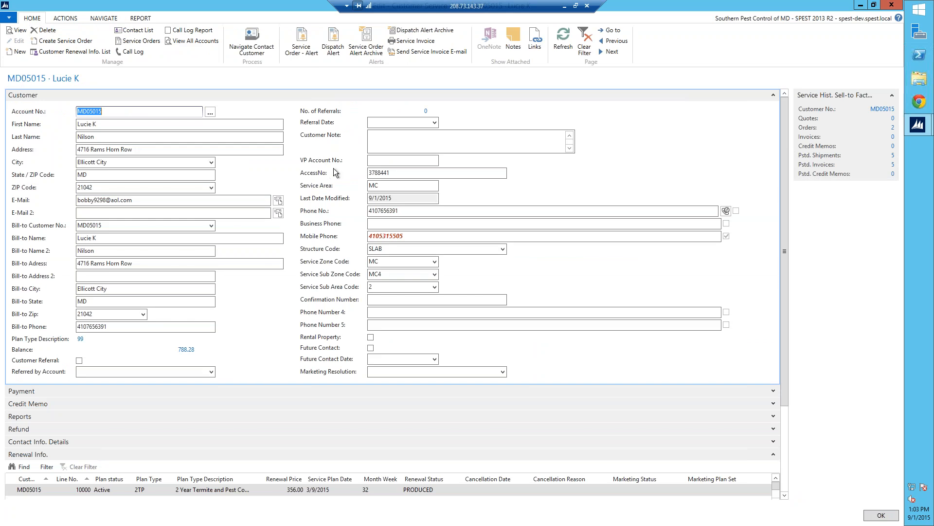
click(424, 51)
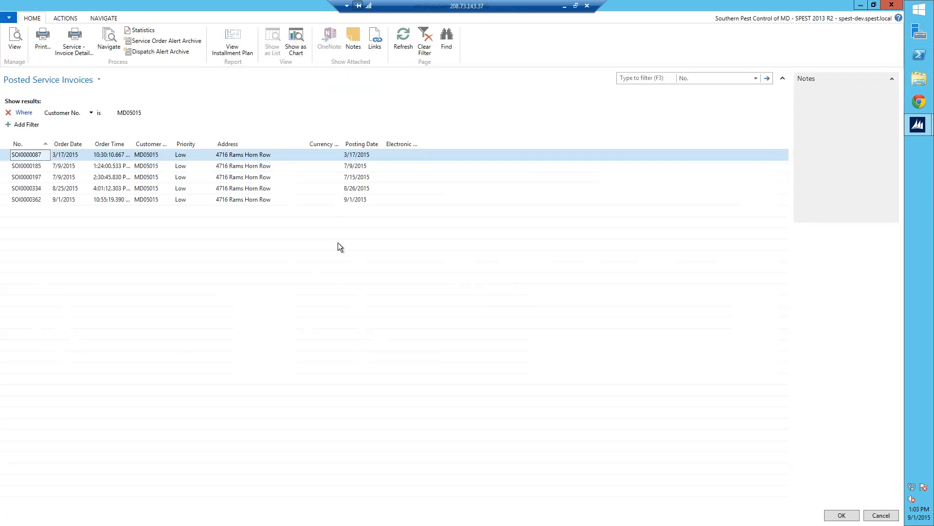
click(9, 201)
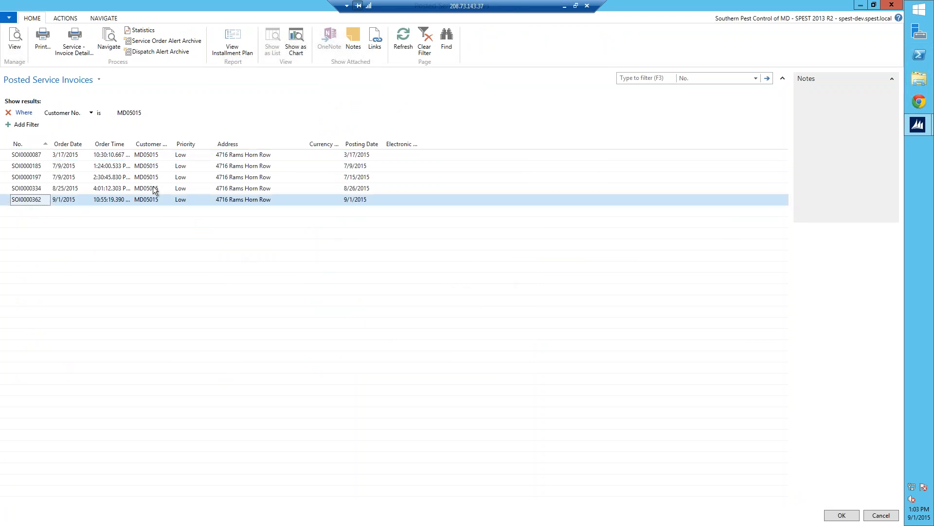
click(842, 515)
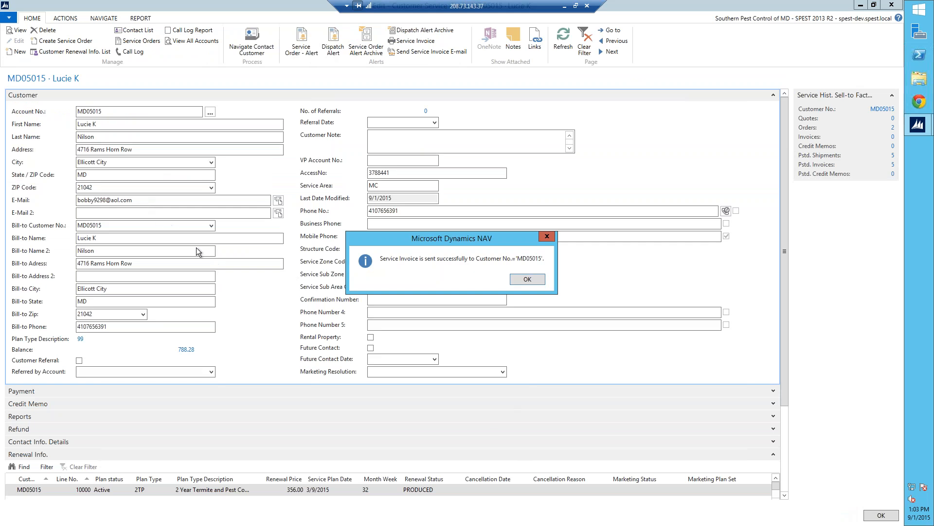
click(528, 279)
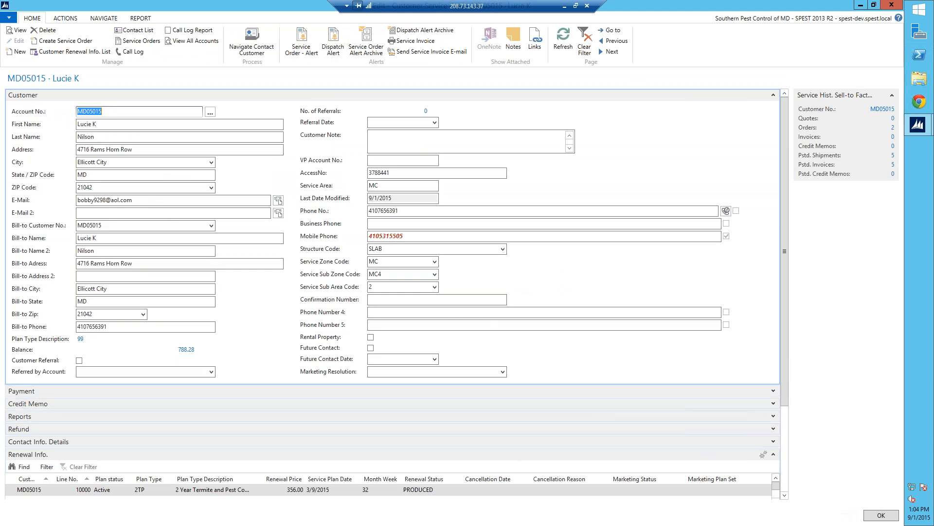
Switch to Adobe Reader and examine the customer details and marked chemicals on the scanned service ticket
drag(787, 363, 781, 316)
click(564, 6)
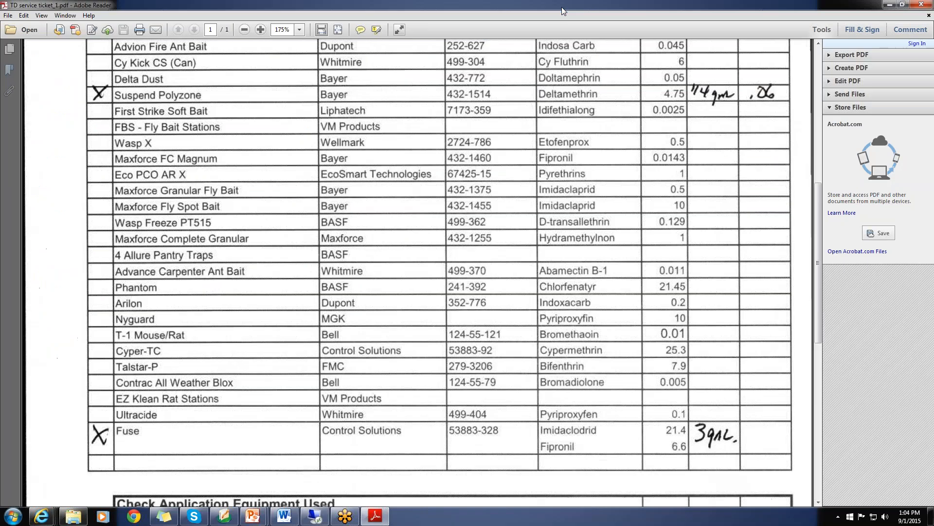
drag(818, 227, 794, 90)
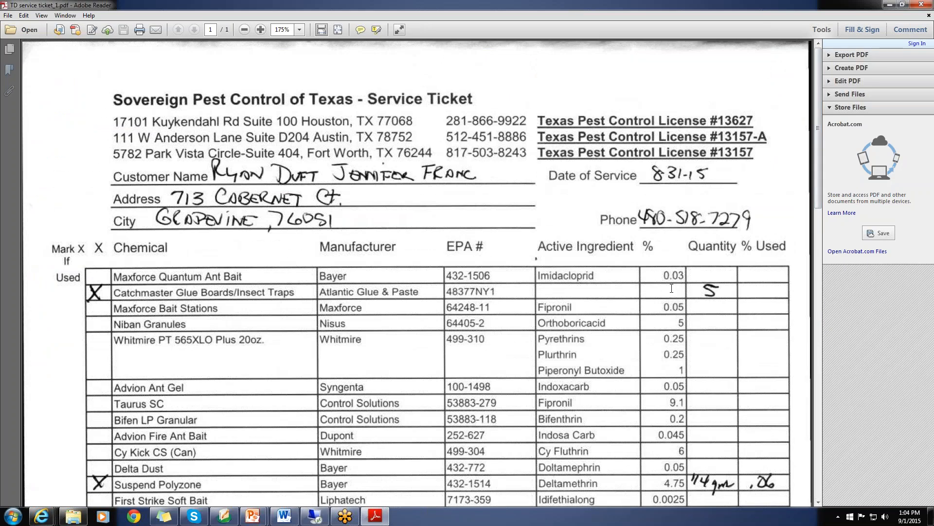
drag(815, 168, 818, 219)
Switch back to Dynamics NAV and open the customer's list of posted service invoices
click(315, 516)
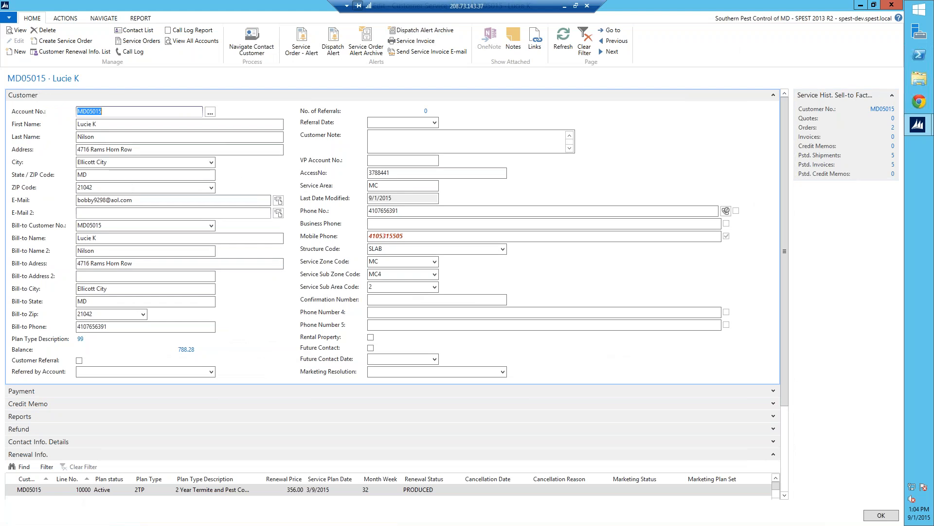
click(146, 20)
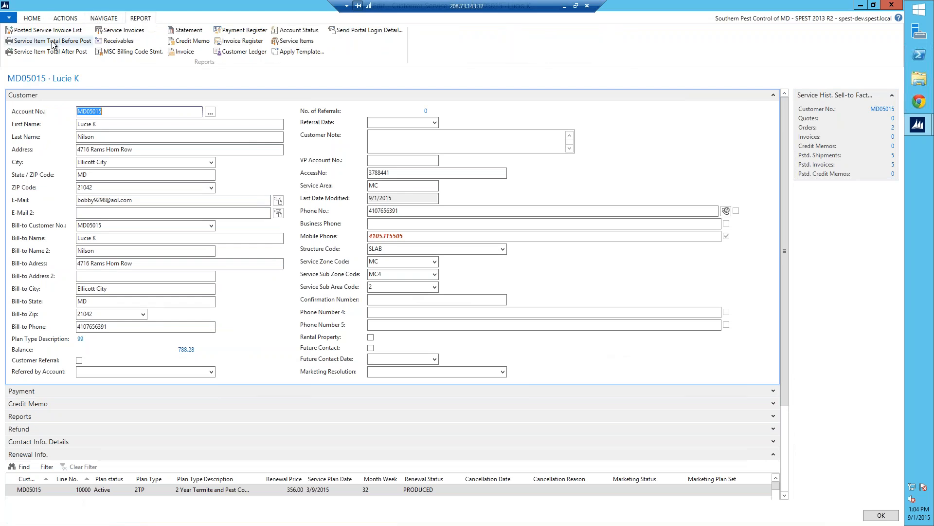
click(49, 34)
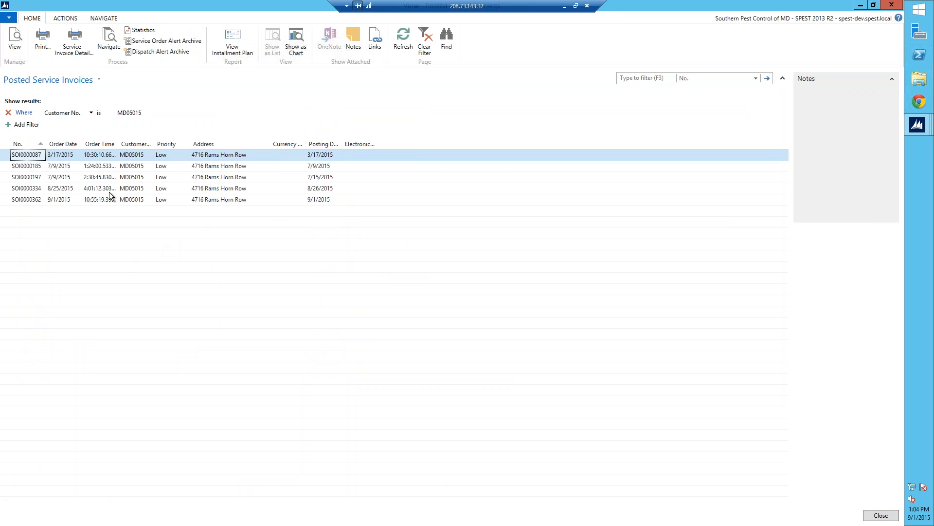
Close the posted service invoice list, leave the PowerPoint slide show, and switch to AOL Mail in Internet Explorer, maximizing its window
key(Escape)
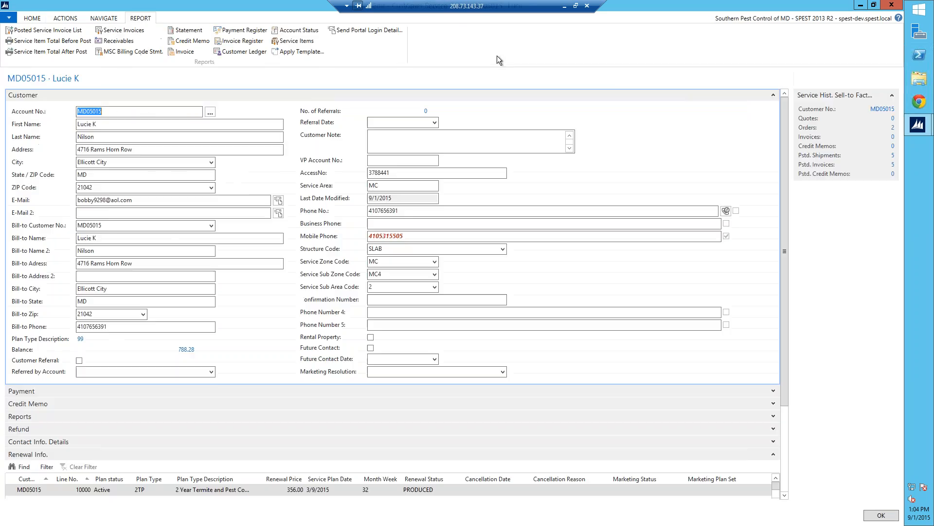
click(563, 6)
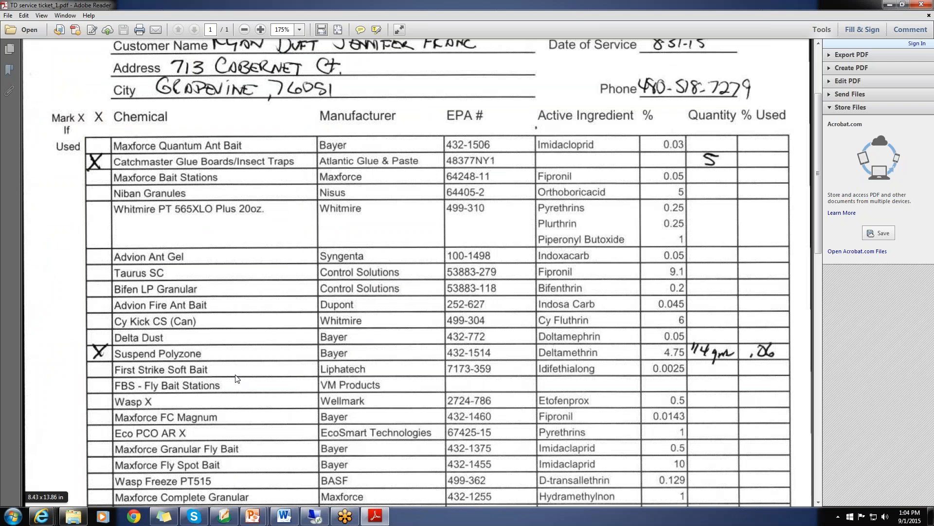
click(885, 5)
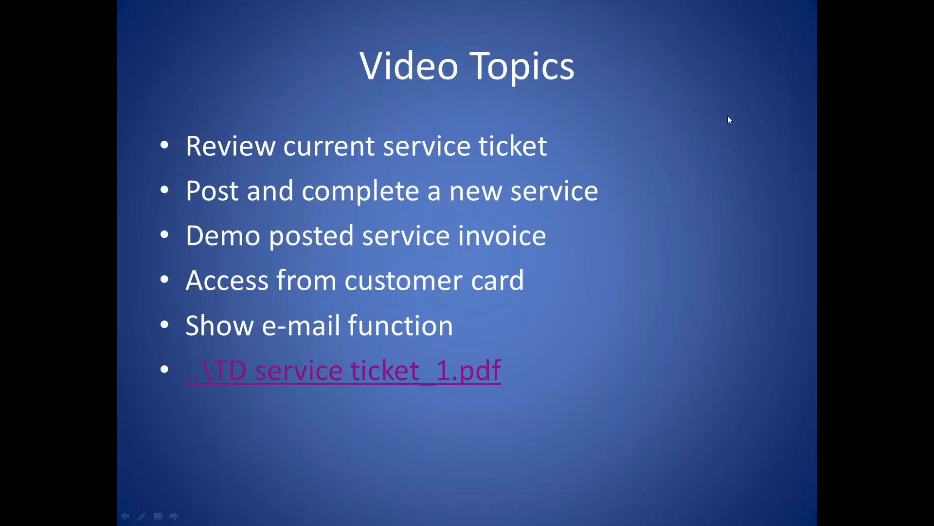
key(Escape)
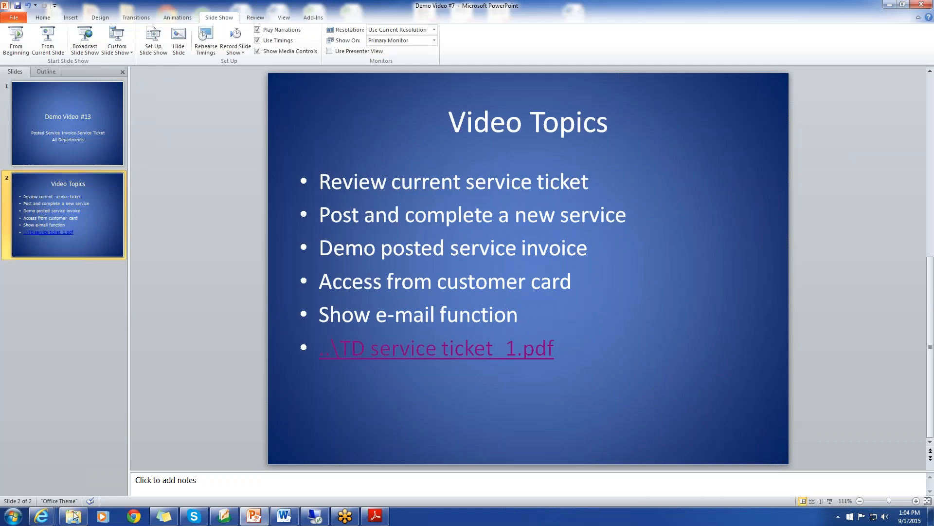
click(44, 522)
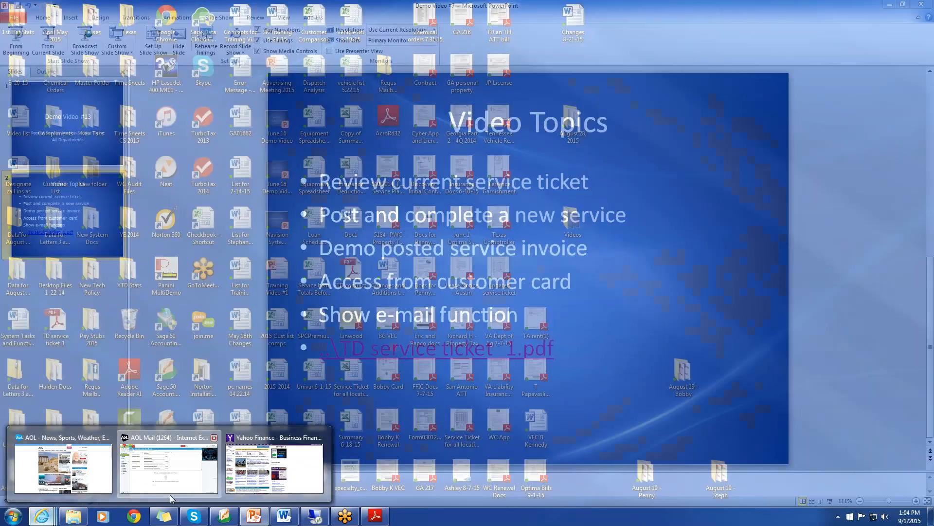
click(170, 496)
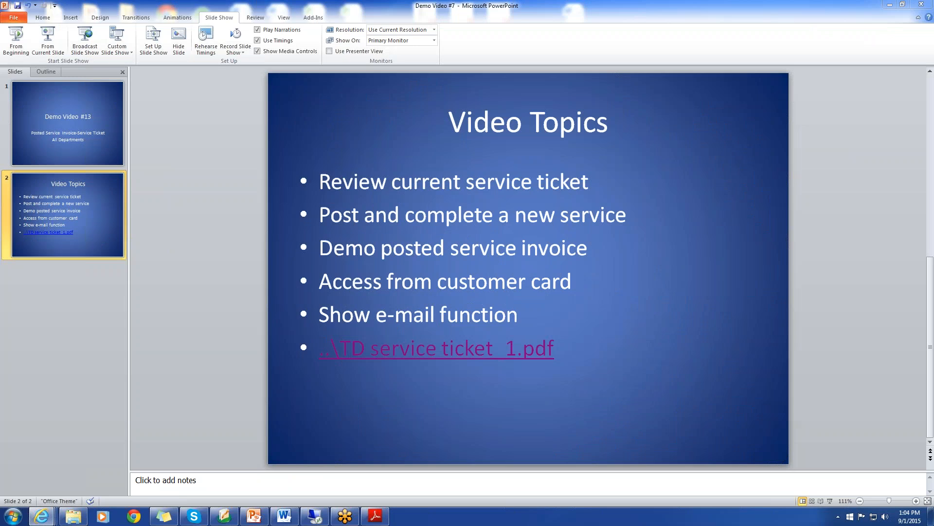
drag(933, 6, 516, 44)
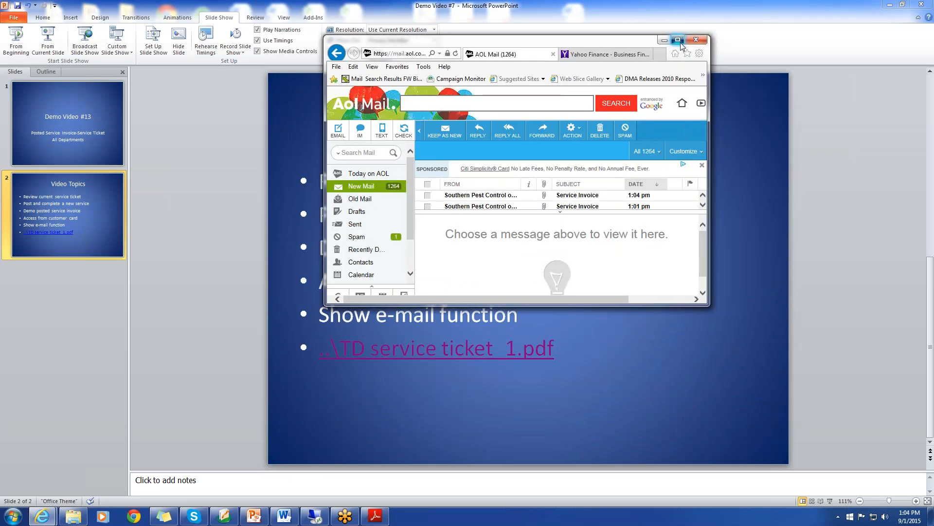
click(679, 40)
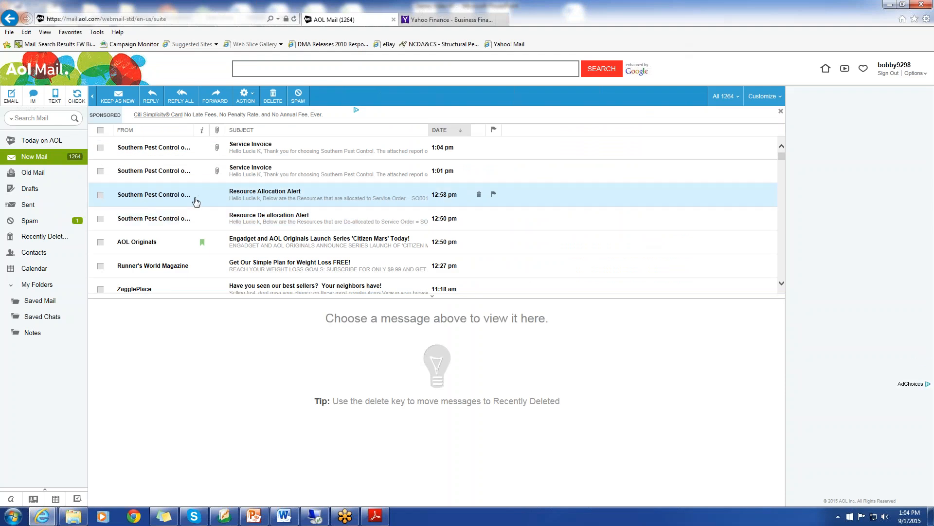
Read the 12:58 pm Resource Allocation Alert e-mail and return to the New Mail list
click(117, 195)
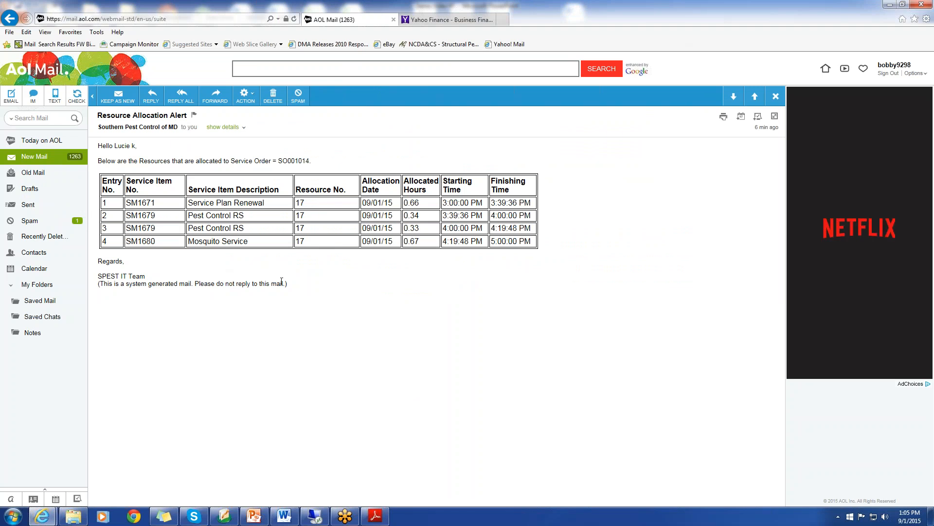
click(9, 18)
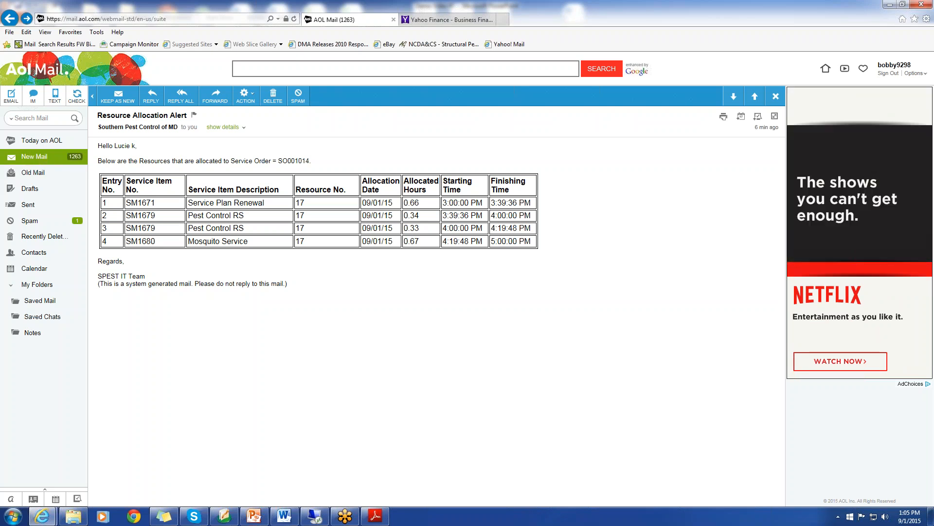
click(10, 19)
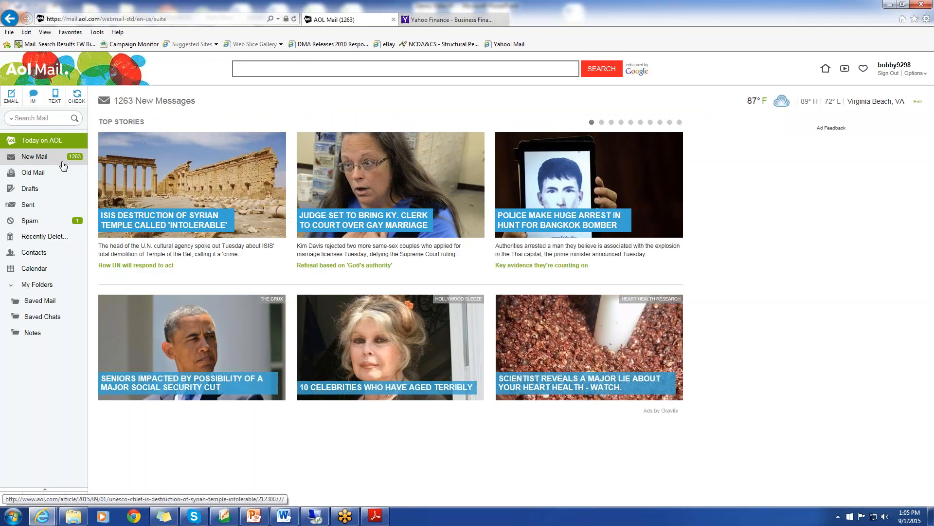
click(54, 158)
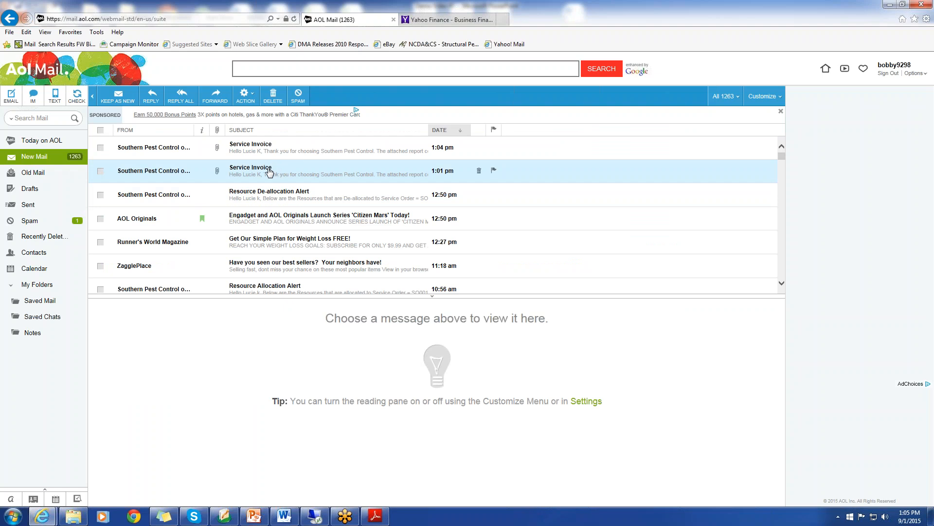
Read the 1:01 pm and 1:04 pm Service Invoice e-mails and show the sender and recipient details of each
click(269, 172)
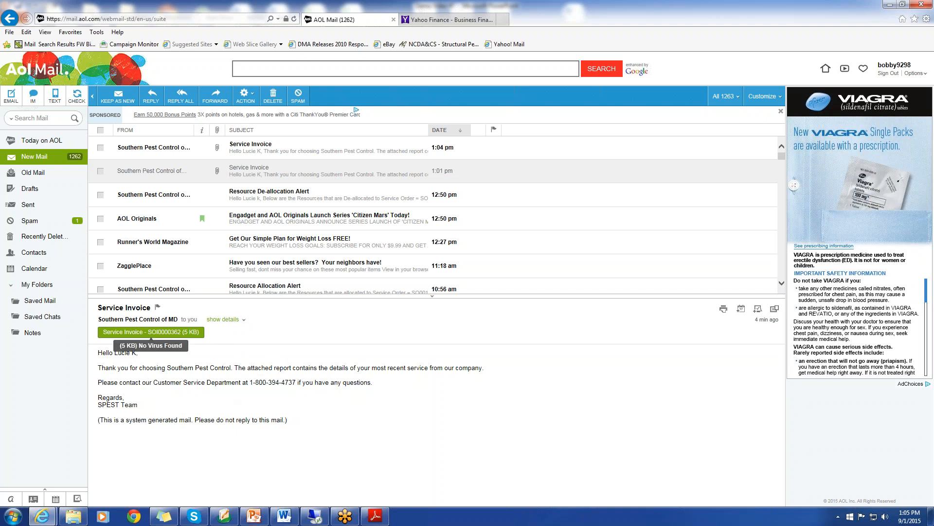
click(227, 321)
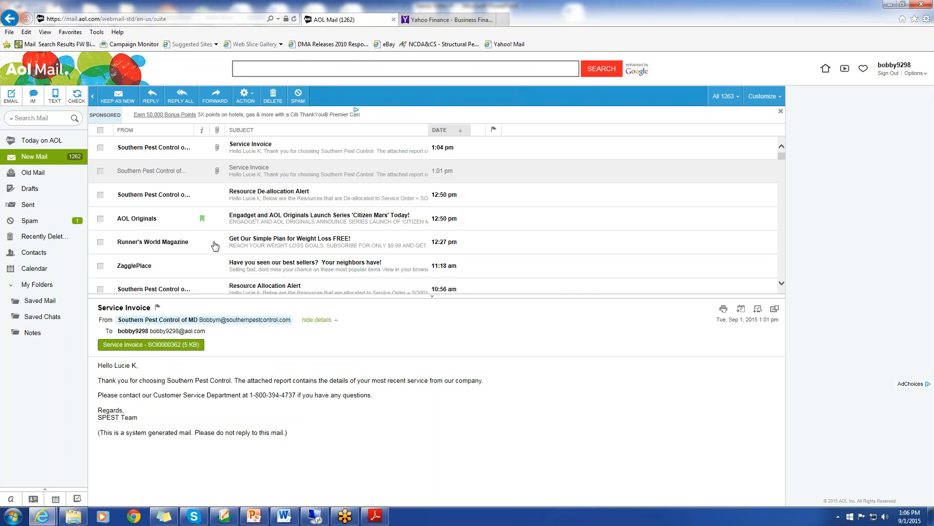
click(182, 149)
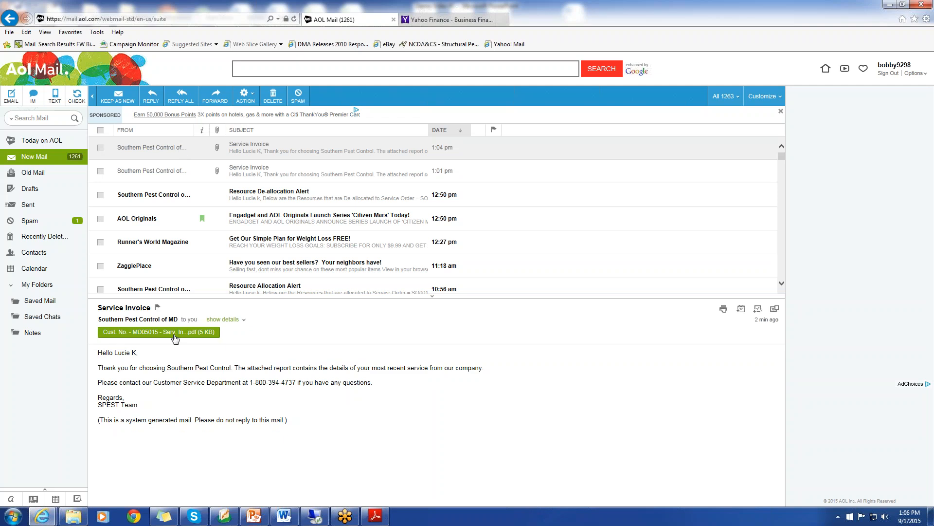
click(176, 338)
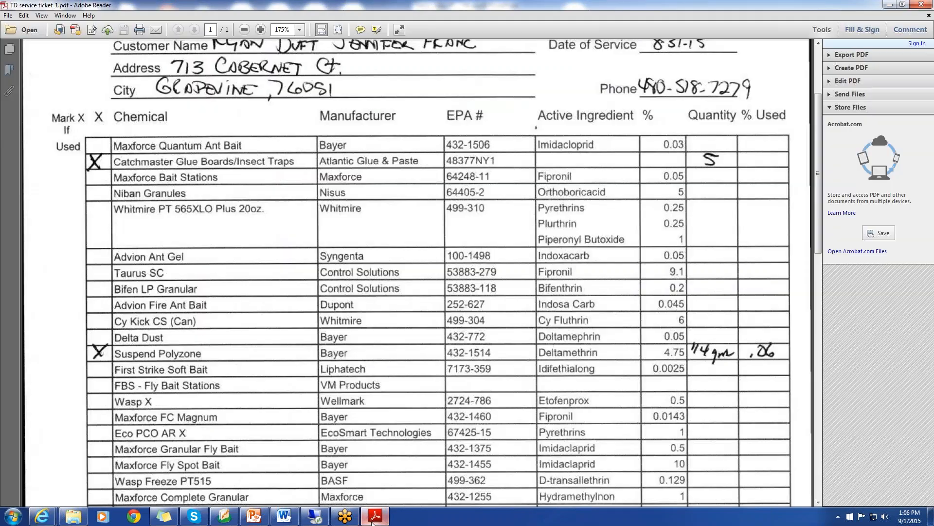
click(889, 4)
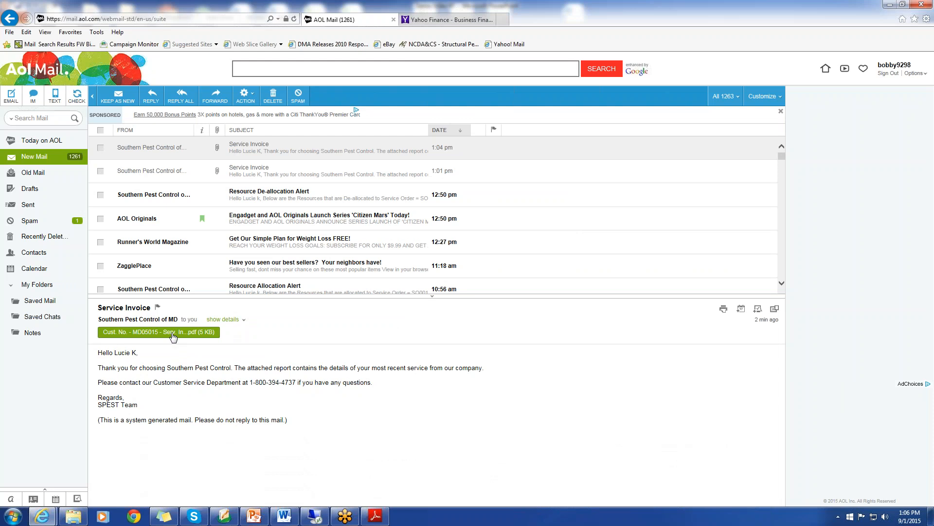
click(232, 320)
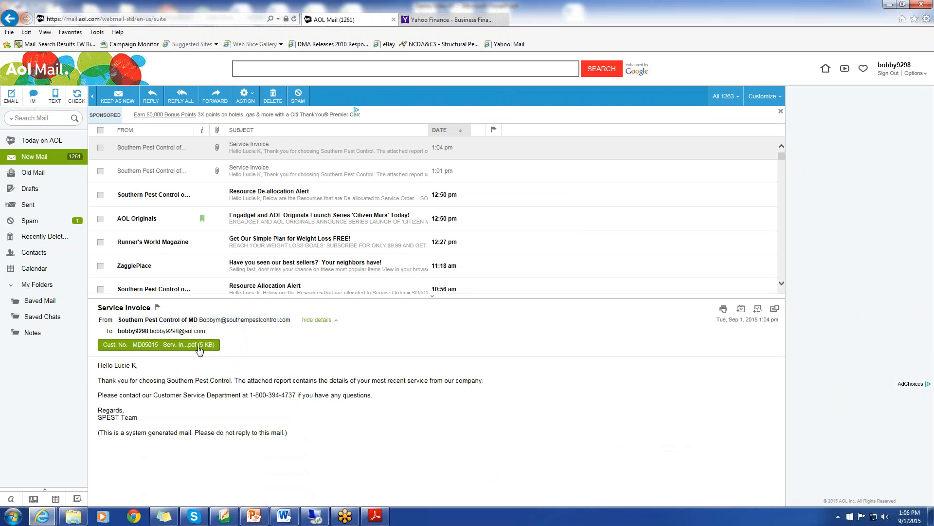
Save the offered Service Invoice attachment to the Desktop and open the customer's service invoice PDF in Adobe Reader
click(200, 349)
right_click(199, 349)
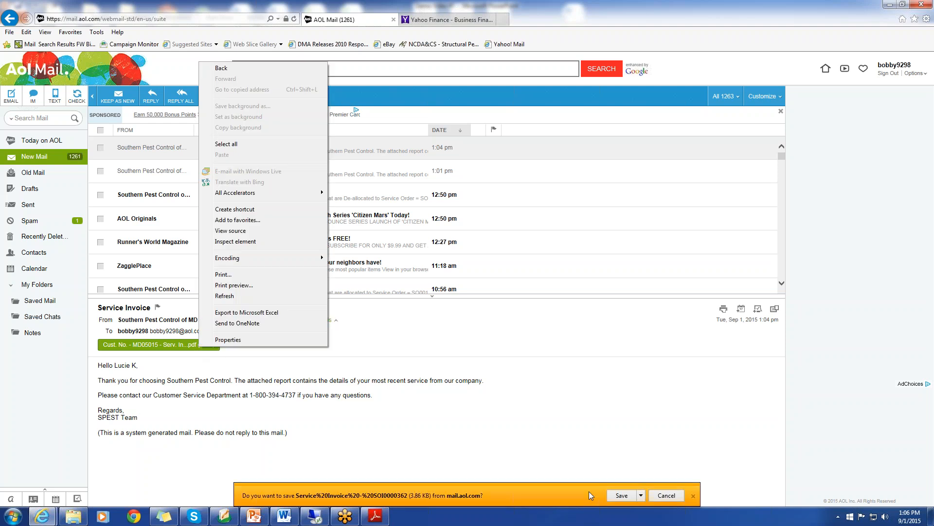
click(641, 495)
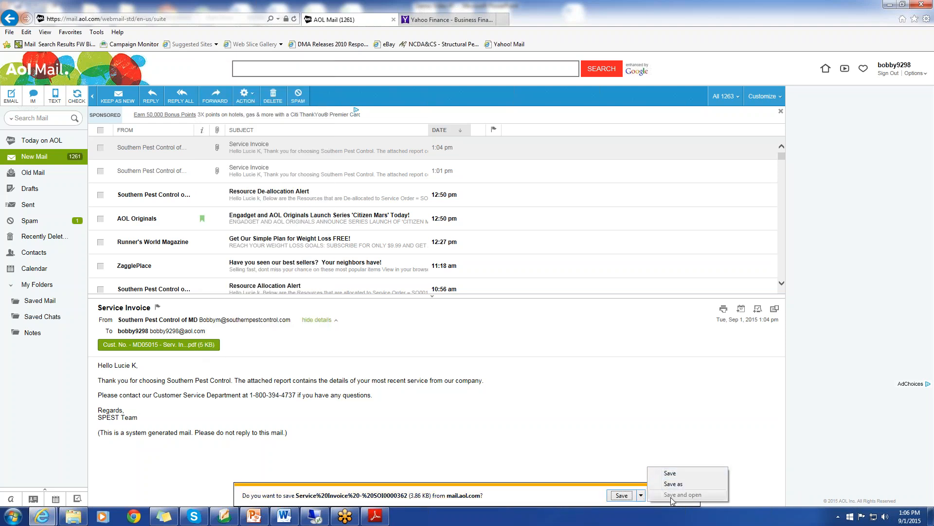
click(675, 484)
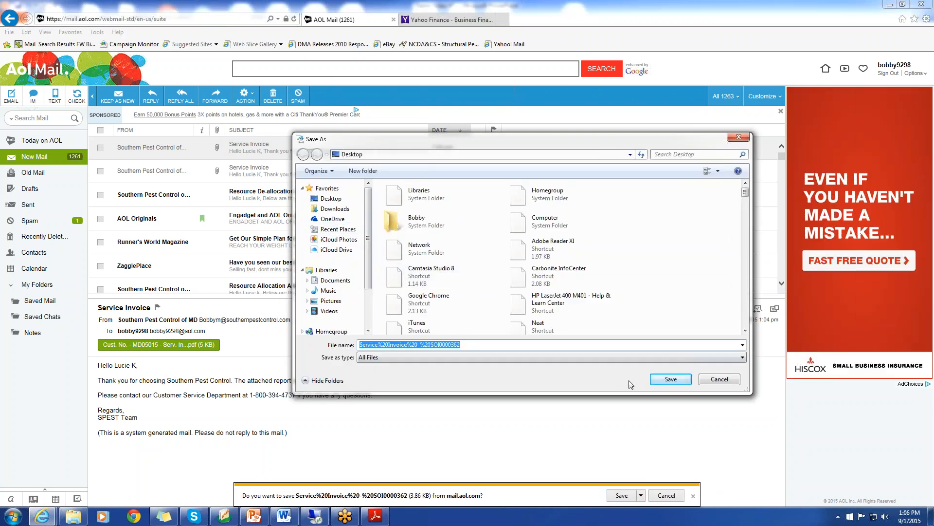
click(667, 381)
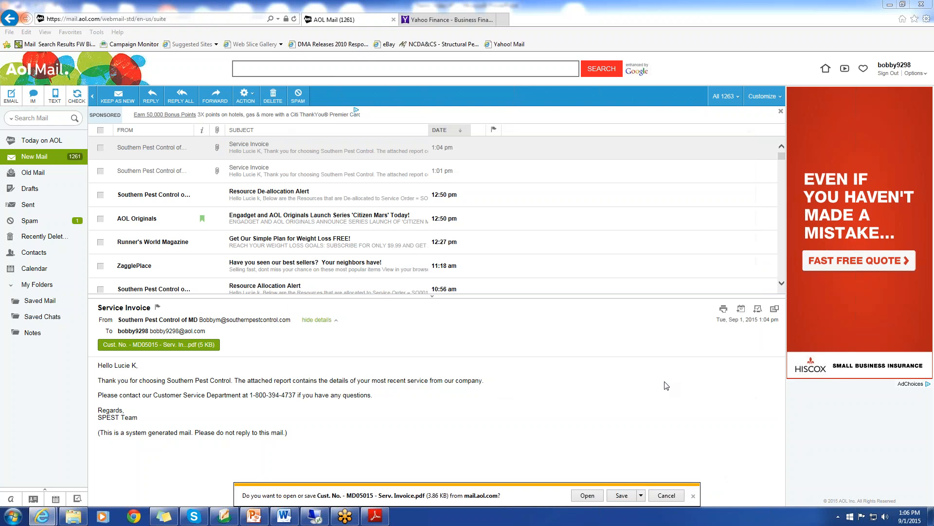
click(587, 496)
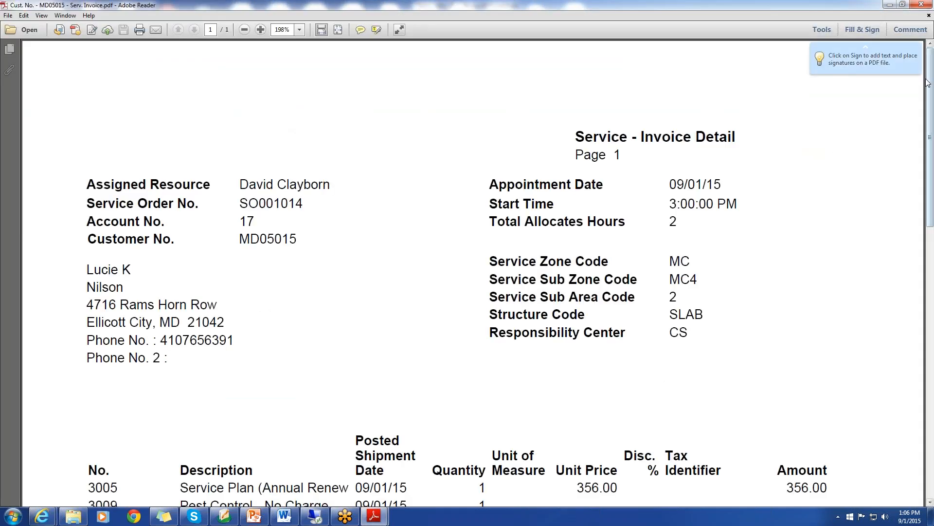
Examine the PDF's appointment details, service charges, chemical application lines and payment totals, and close the document
drag(931, 74, 933, 155)
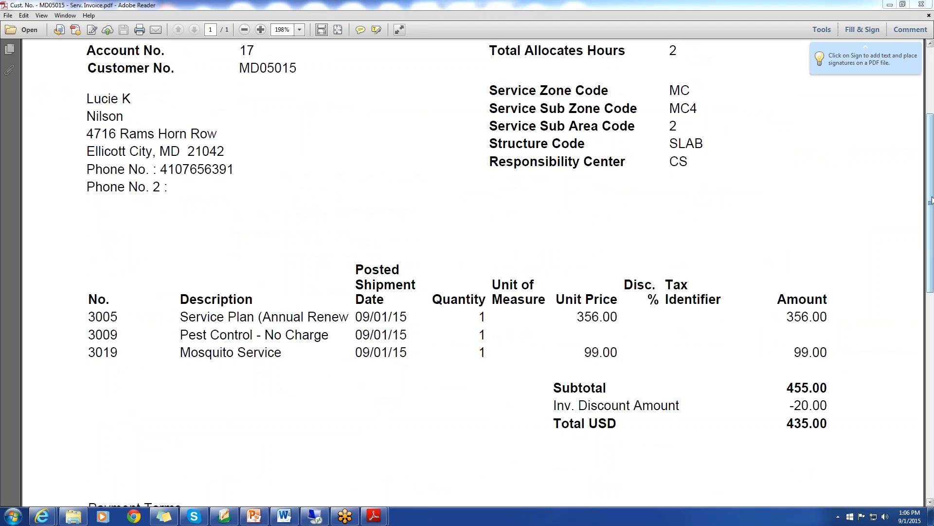
drag(931, 200, 932, 135)
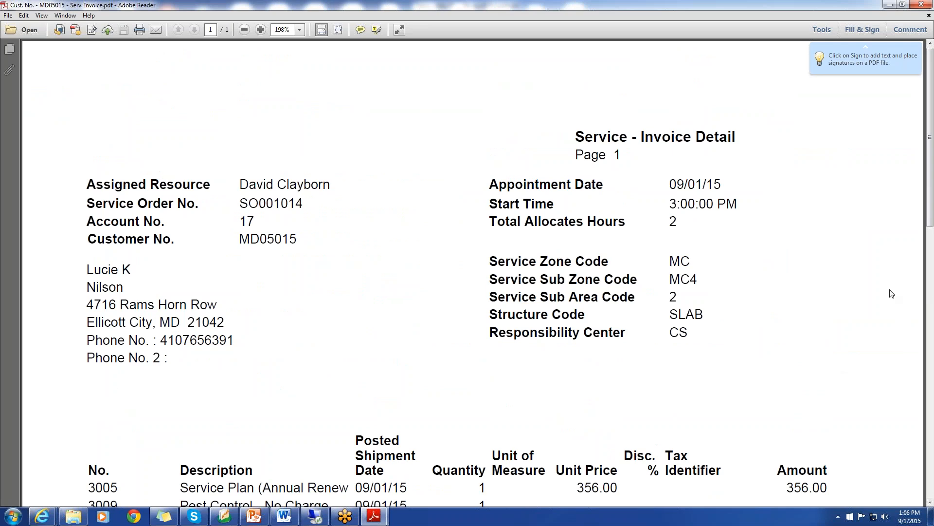
drag(931, 210, 930, 443)
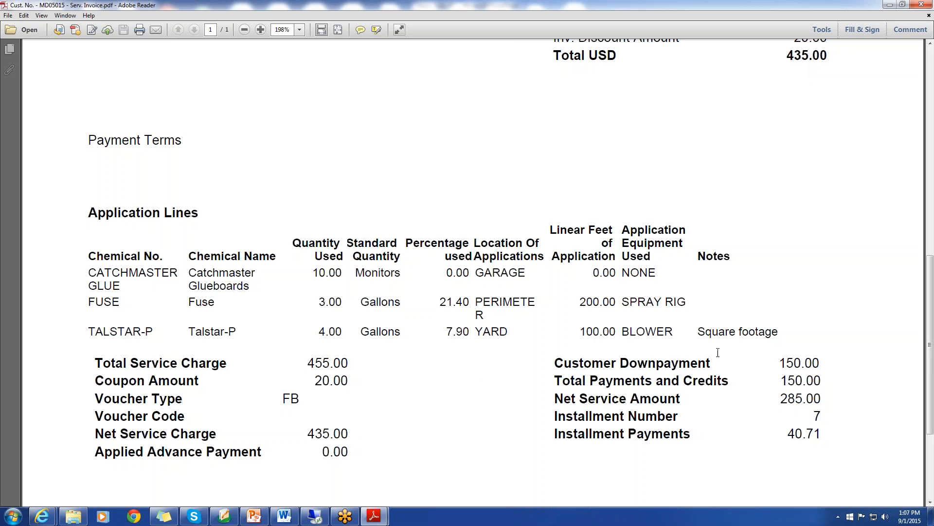
scroll(421, 396, up, 12)
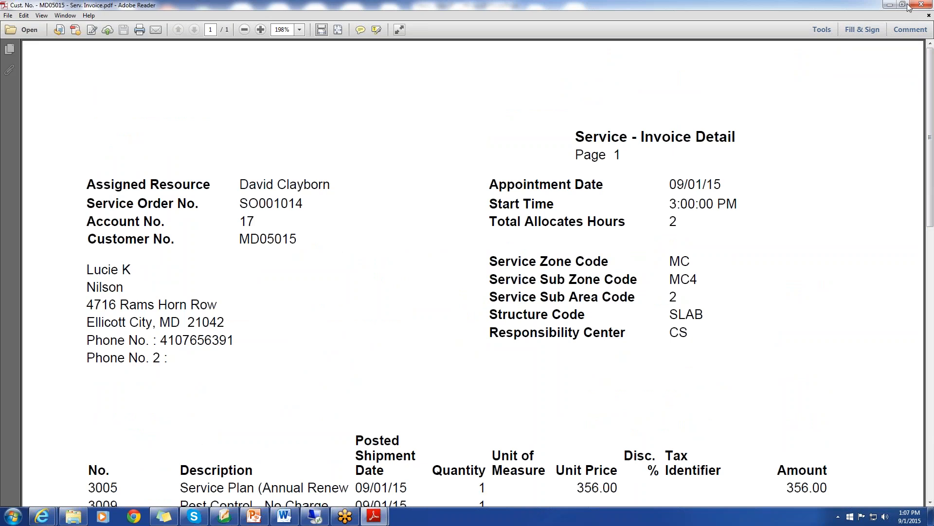
click(922, 5)
Switch to Dynamics NAV to look over the customer card's service alert commands and reports, and return to the PowerPoint presentation
click(321, 521)
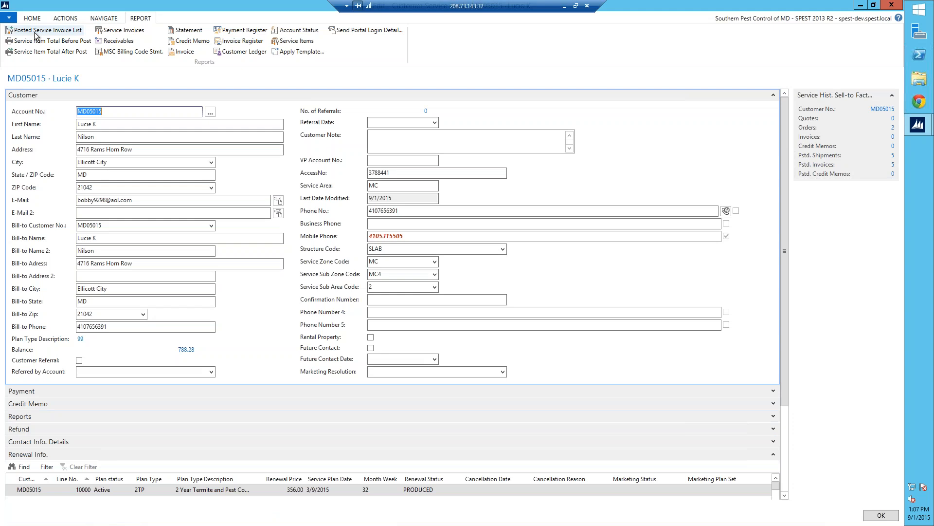
click(32, 19)
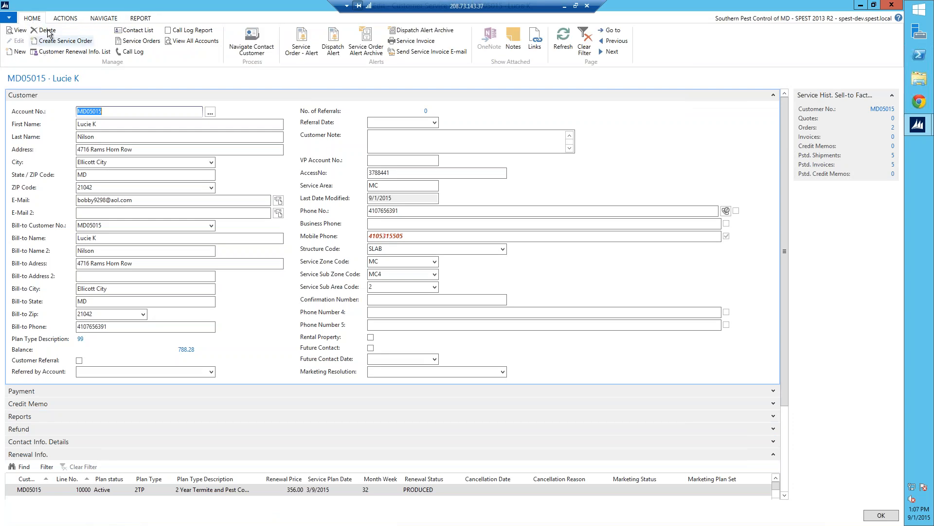
click(146, 18)
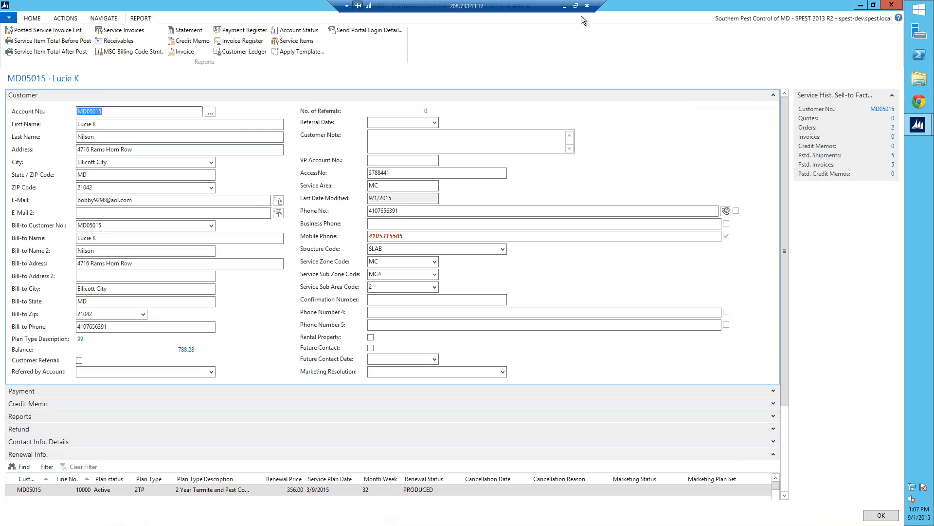
click(564, 6)
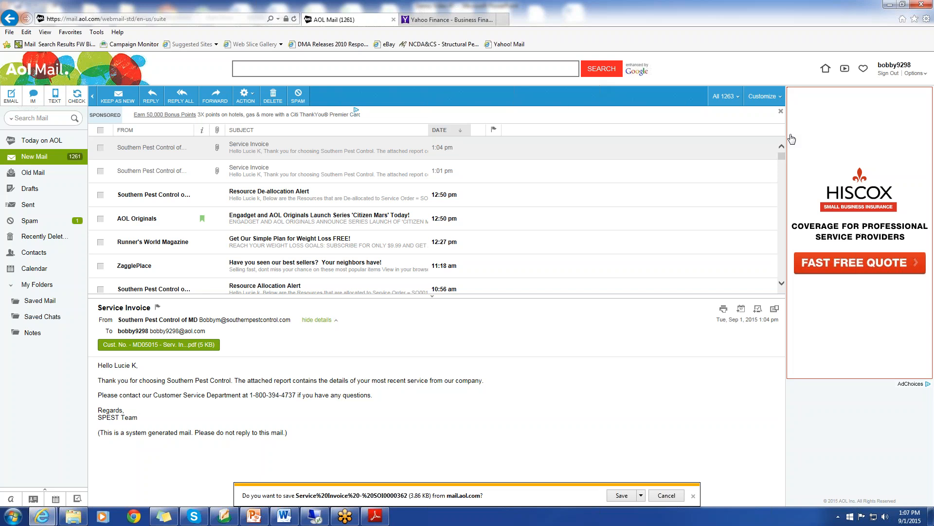
click(888, 6)
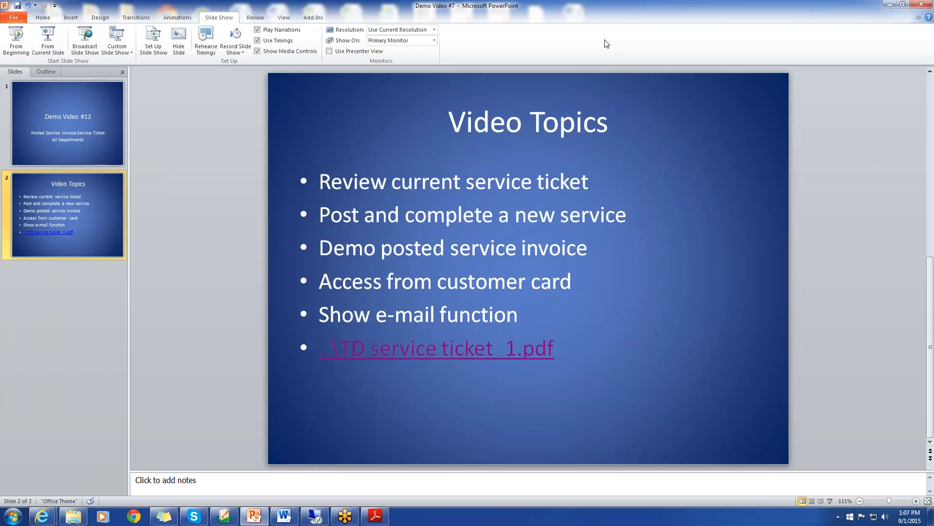